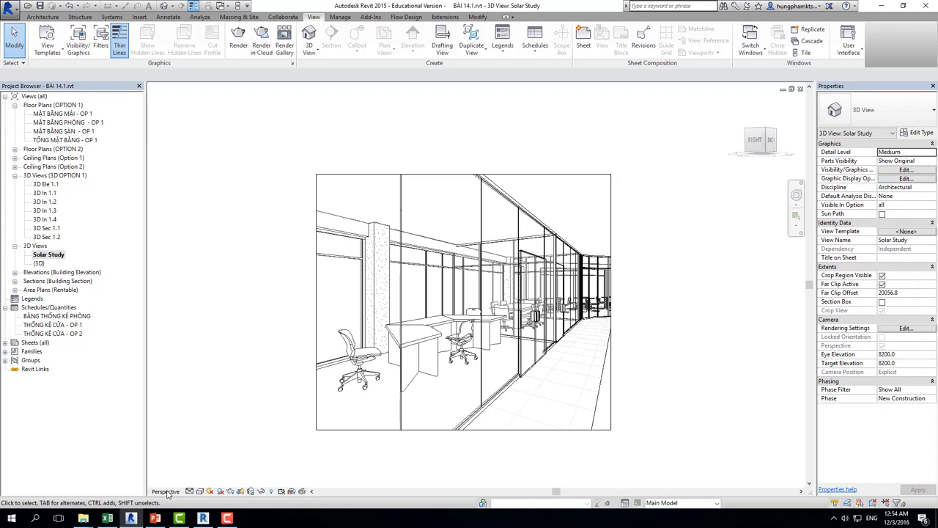
- Turn on shadows in the Solar Study view and switch the sun settings to Still
left_click(219, 491)
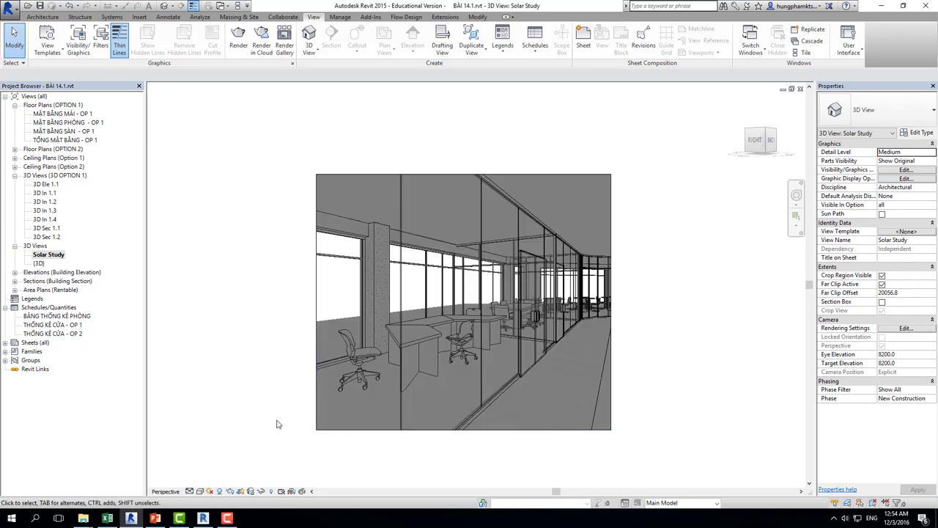
left_click(211, 492)
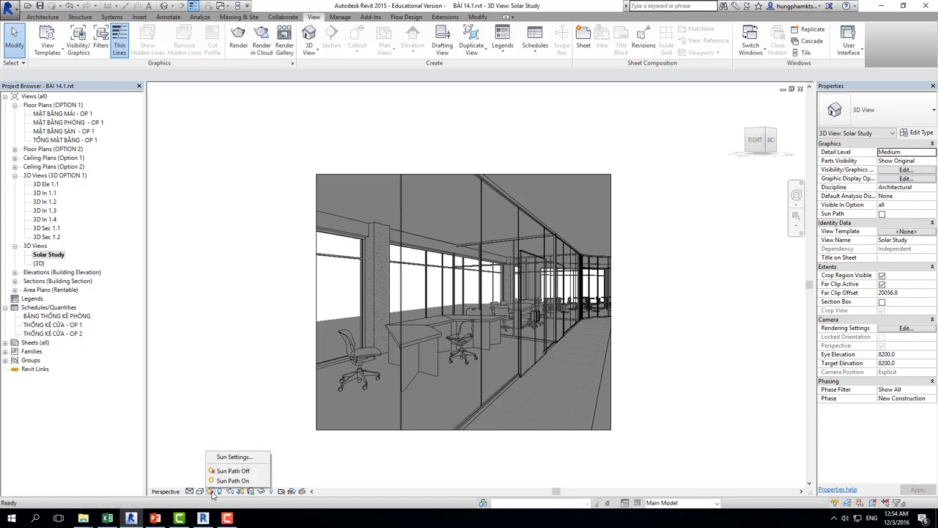
left_click(233, 456)
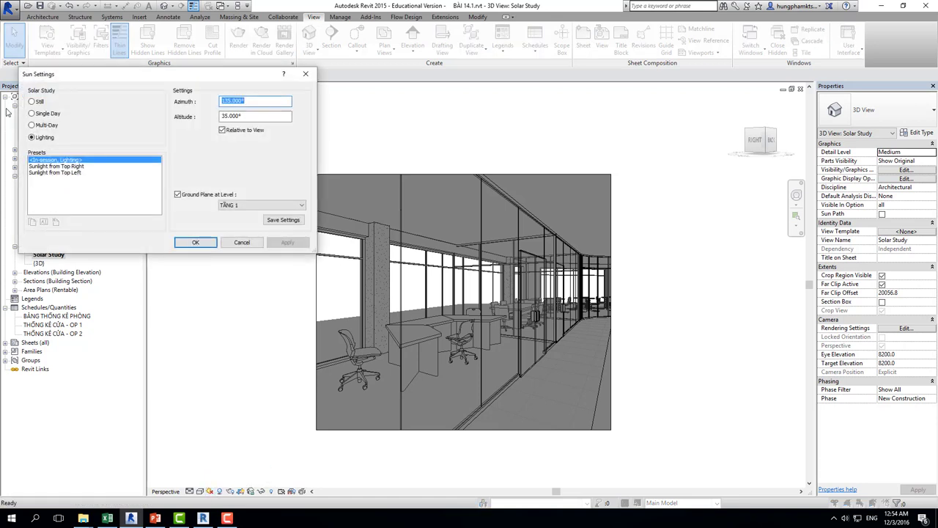
left_click(33, 102)
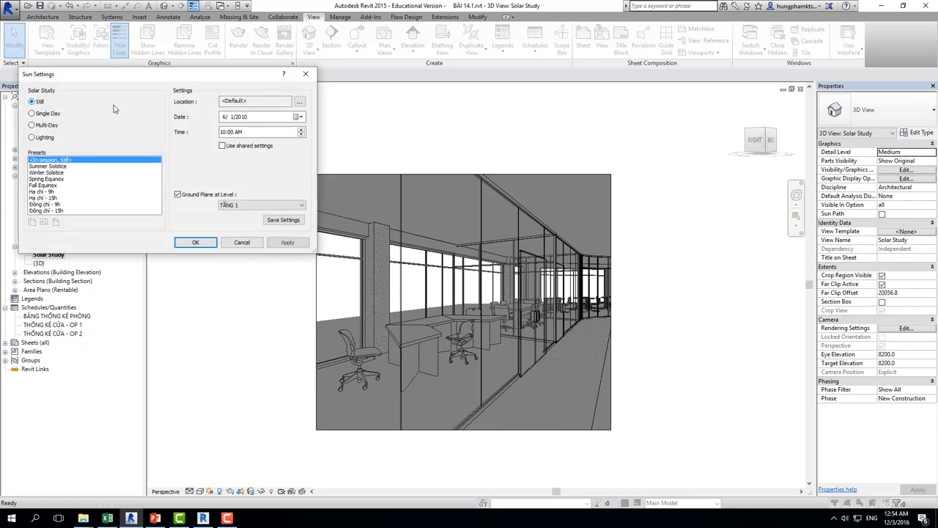
- Apply the Hạ chí - 9h still sun preset (6/21/2010, 9:00 AM)
left_click(46, 198)
left_click(44, 205)
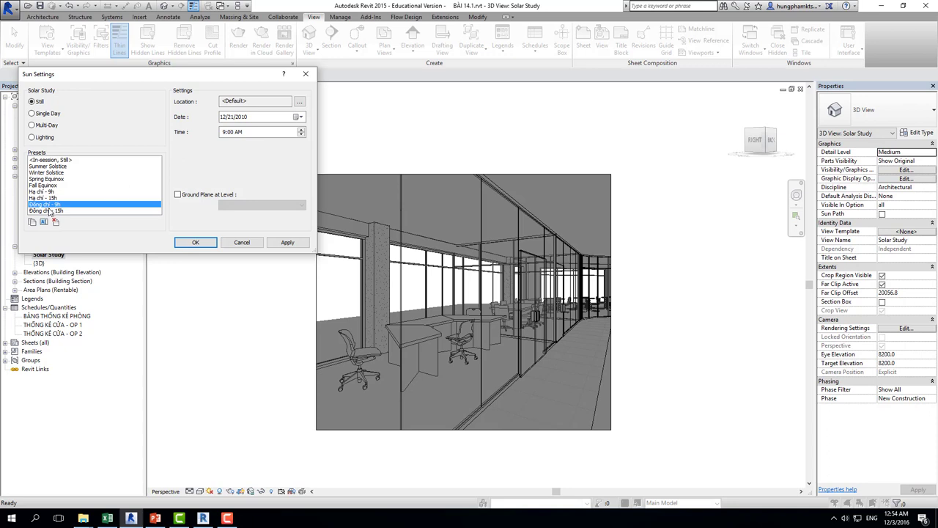
left_click(47, 197)
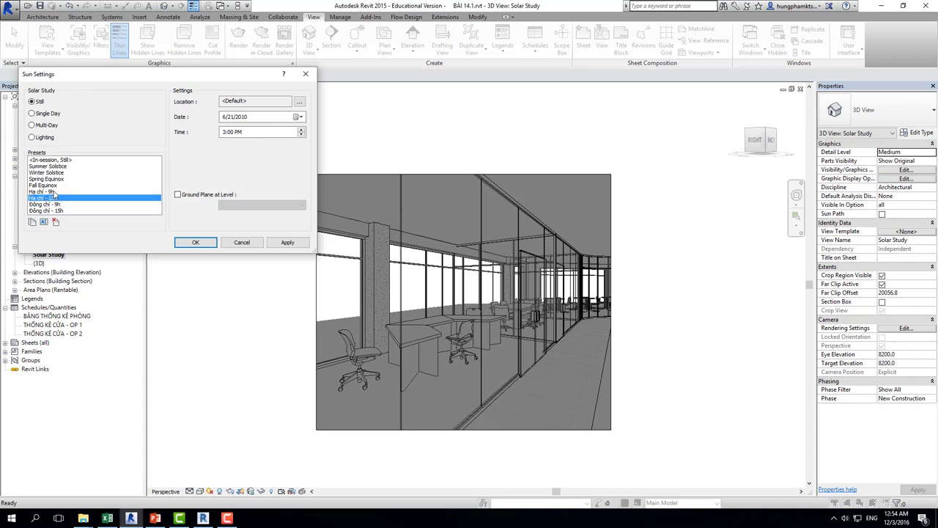
left_click(61, 191)
left_click(288, 242)
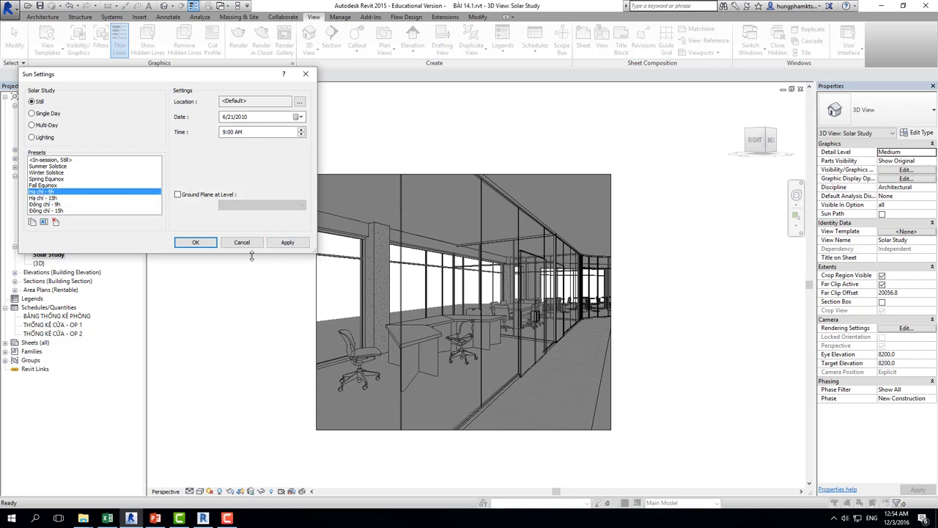
left_click(195, 243)
scroll(354, 356, "up", 3)
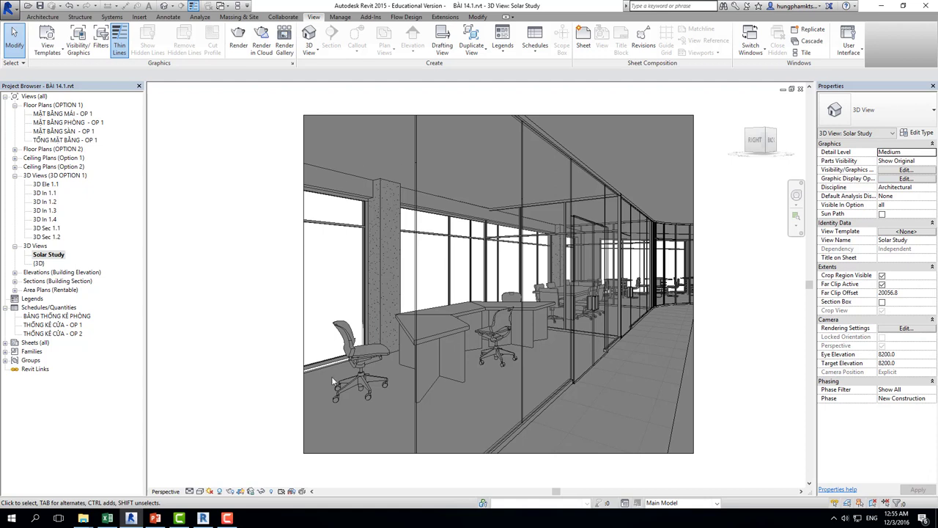
- Try the Hạ chí - 15h preset, then apply Đông chí - 15h (12/21/2010, 3:00 PM)
left_click(213, 490)
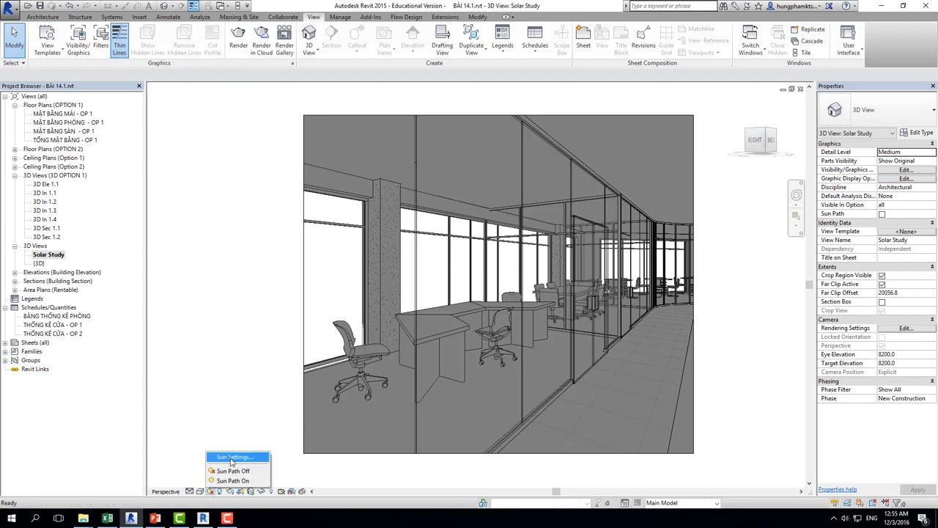
left_click(233, 456)
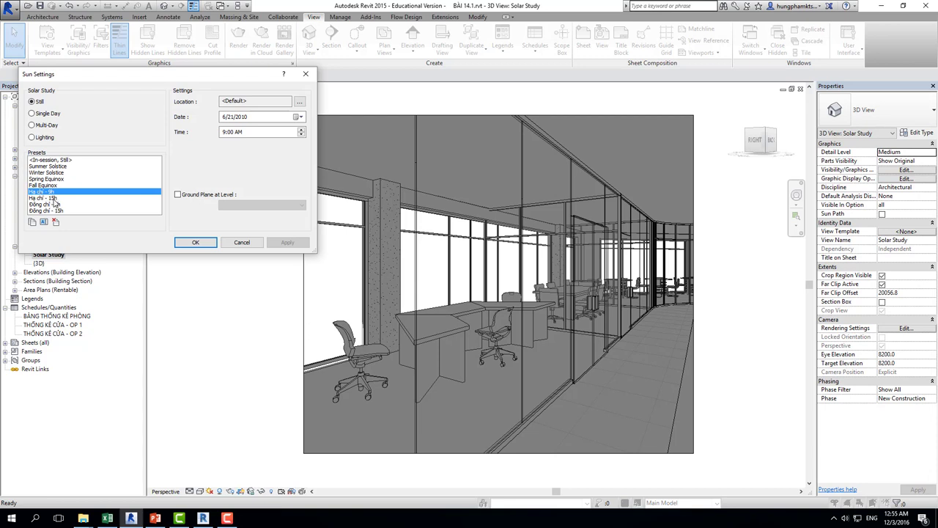
left_click(54, 198)
left_click(293, 245)
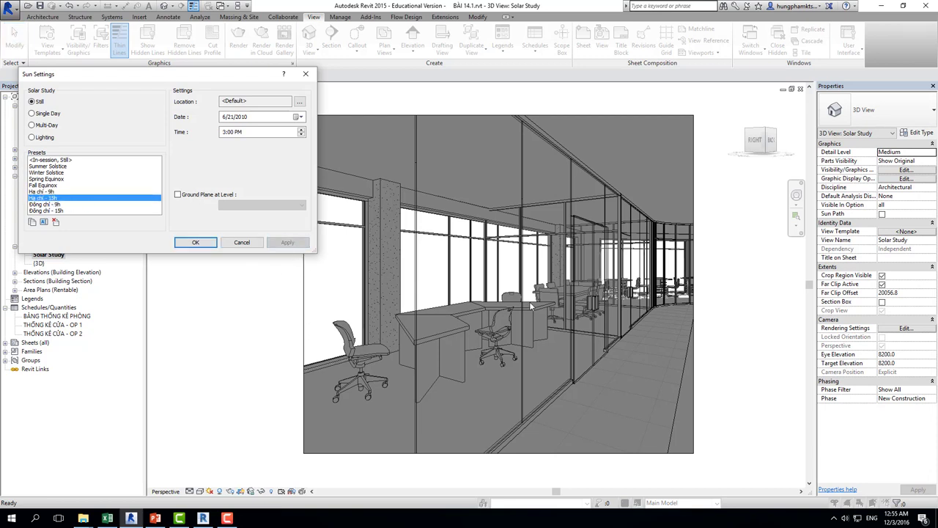
left_click(59, 210)
left_click(297, 244)
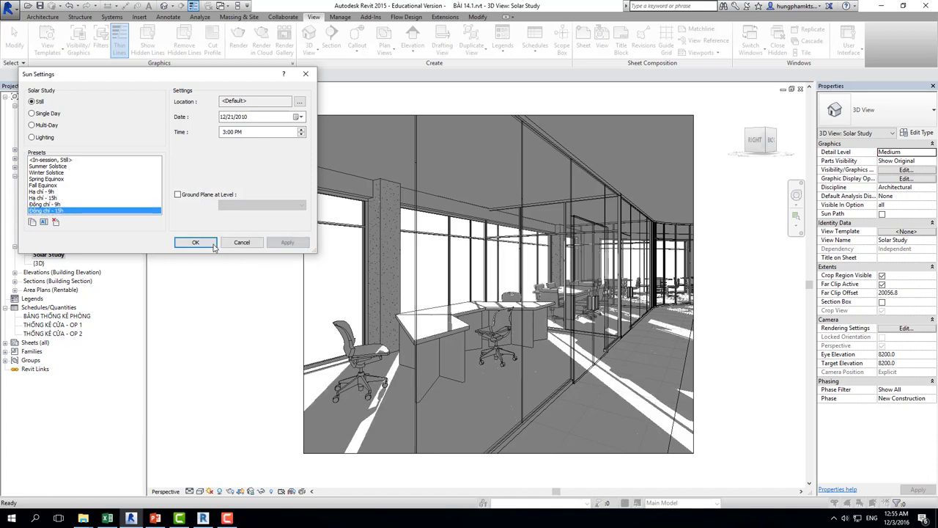
left_click(194, 243)
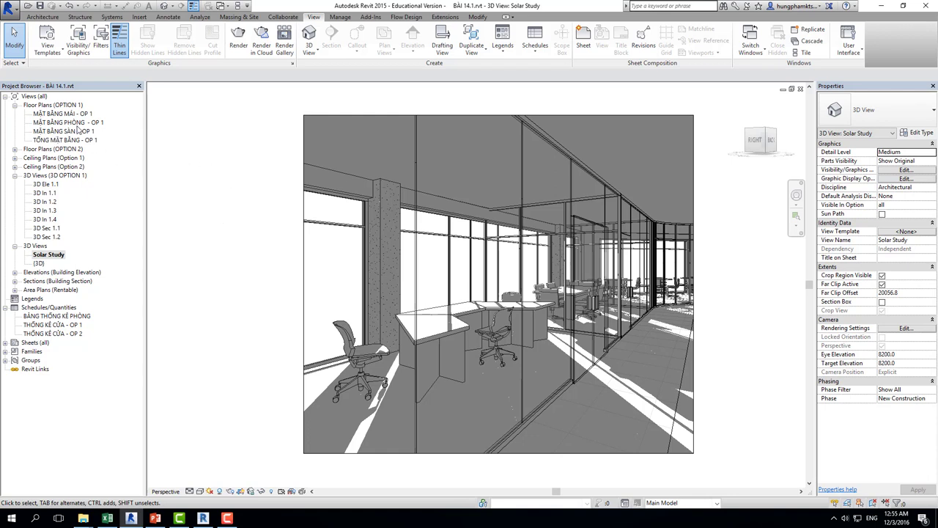
- Open the TỔNG MẶT BẰNG - OP 1 floor plan and set its orientation to True North
double_click(64, 140)
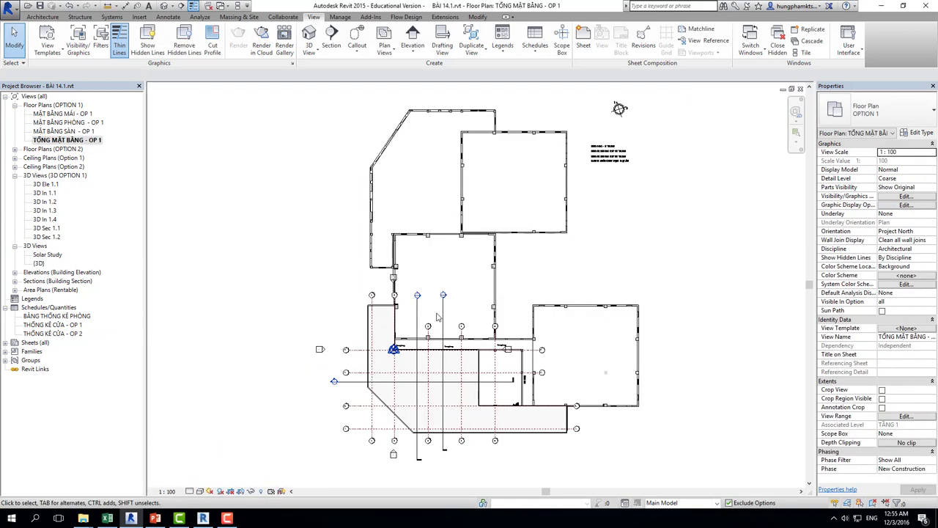
scroll(388, 377, "up", 2)
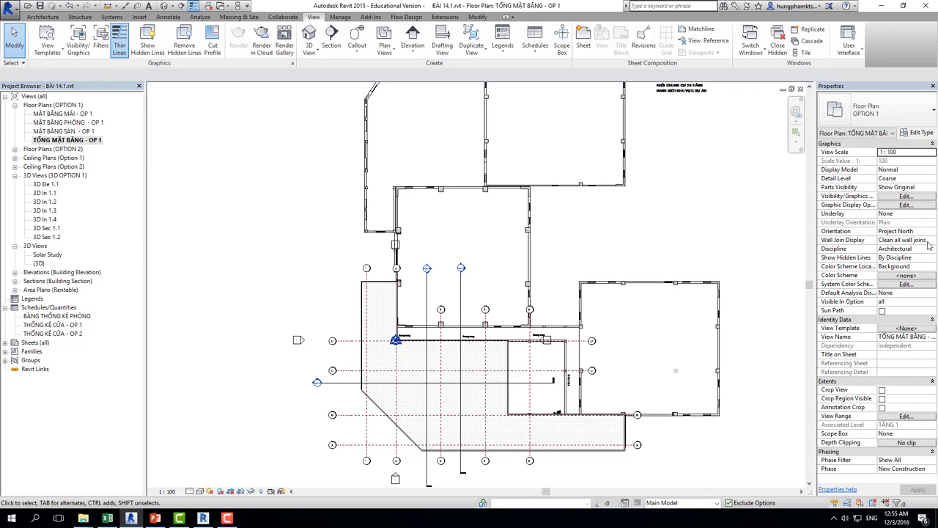
left_click(905, 231)
left_click(898, 249)
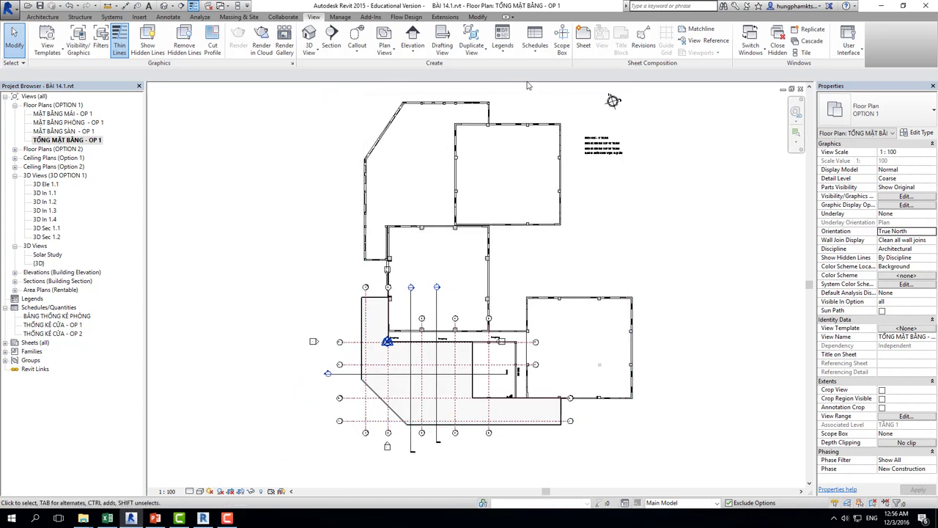
- Rotate true north 18° about a centre placed on the north symbol
left_click(340, 16)
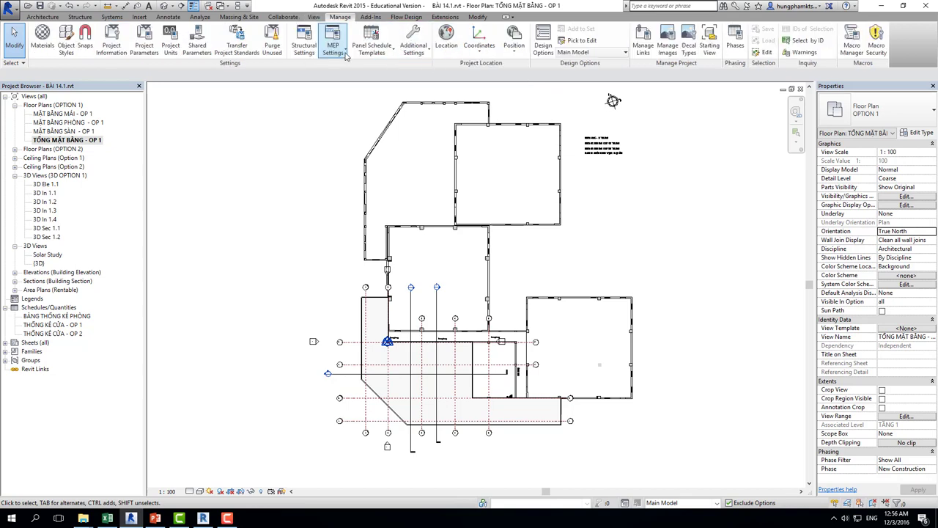
left_click(519, 55)
left_click(542, 88)
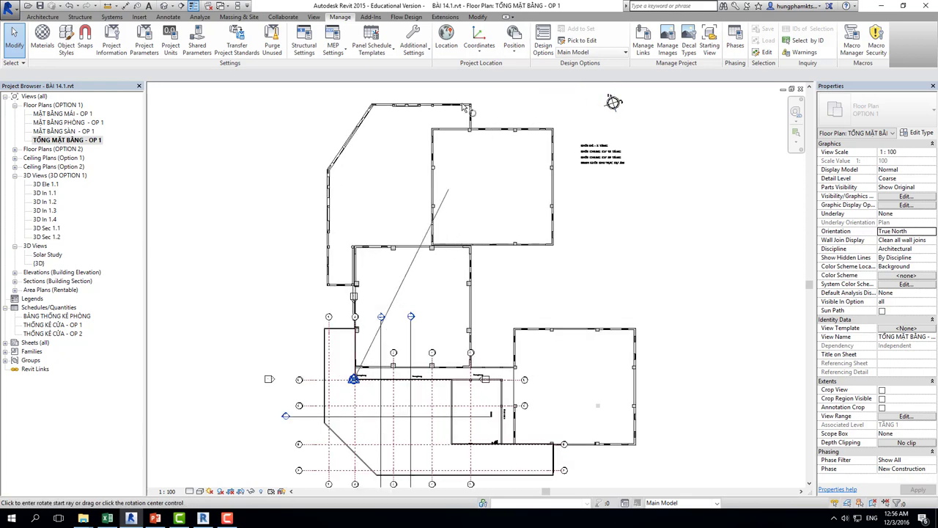
left_click(414, 76)
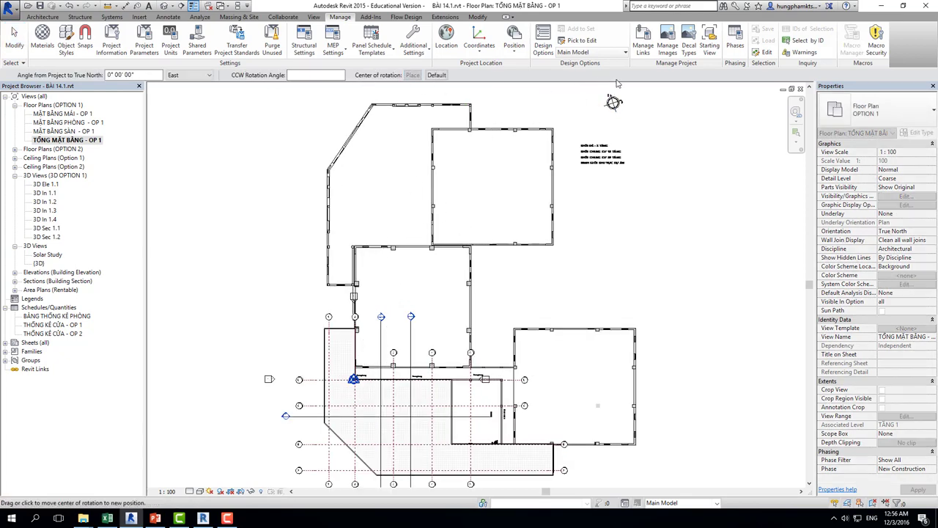
scroll(586, 168, "up", 3)
scroll(572, 206, "up", 2)
left_click(568, 221)
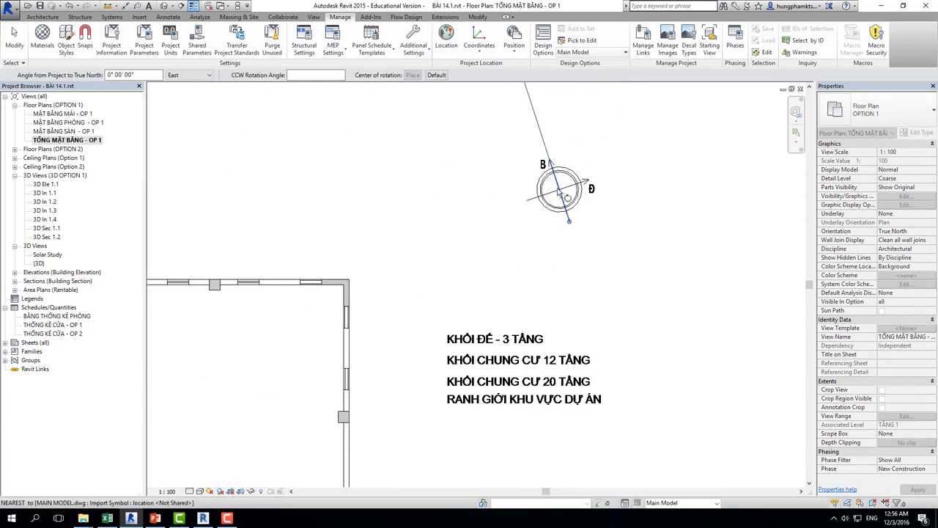
left_click(550, 161)
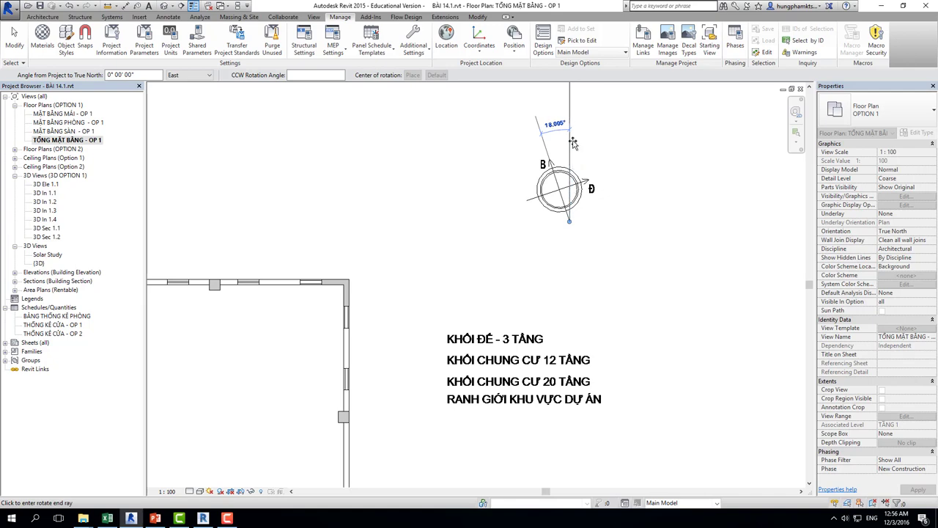
left_click(571, 145)
- Bring the rotated building into view and turn on the sun path using project location and time
scroll(535, 224, "up", 2)
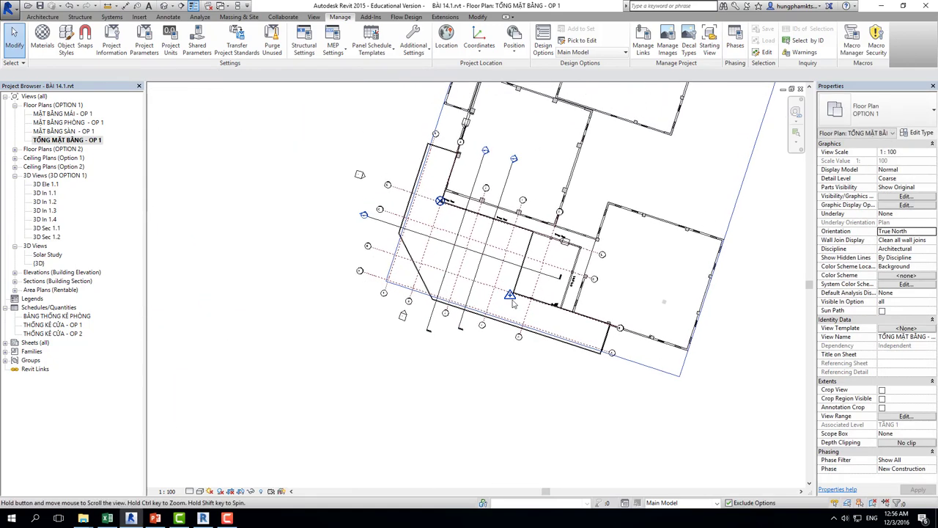
middle_click_drag(374, 242, 375, 288)
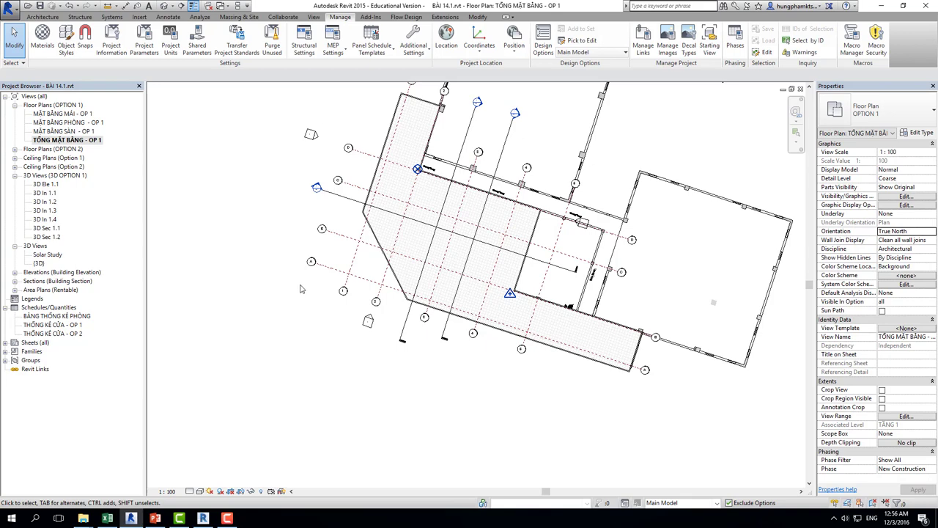
scroll(290, 297, "down", 2)
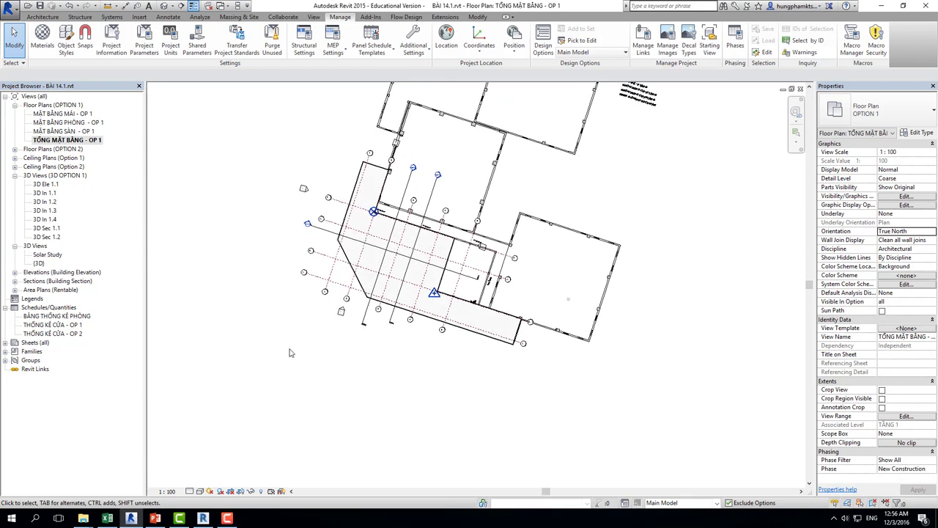
left_click(210, 490)
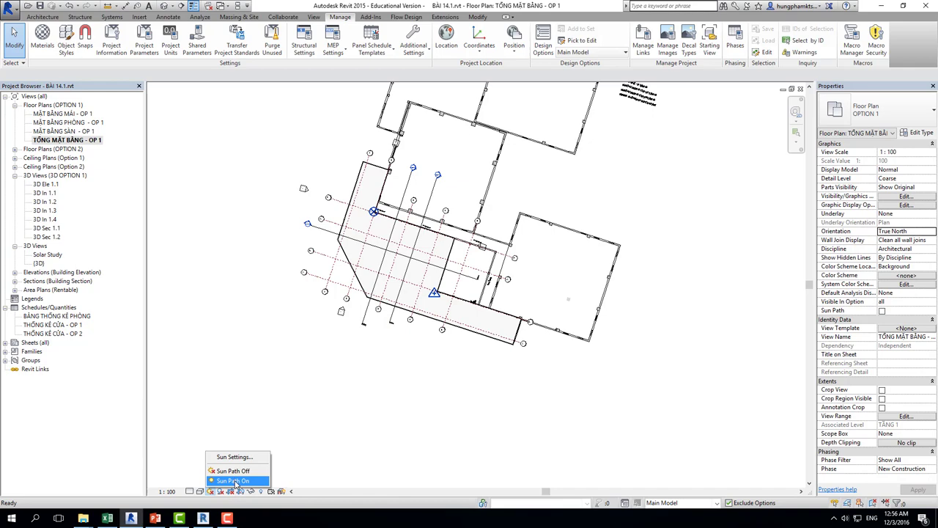
left_click(233, 481)
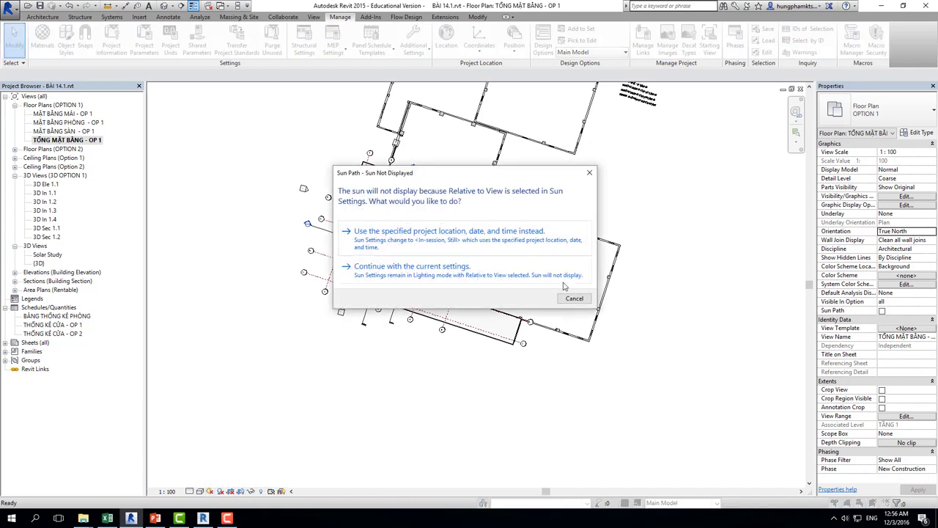
left_click(431, 233)
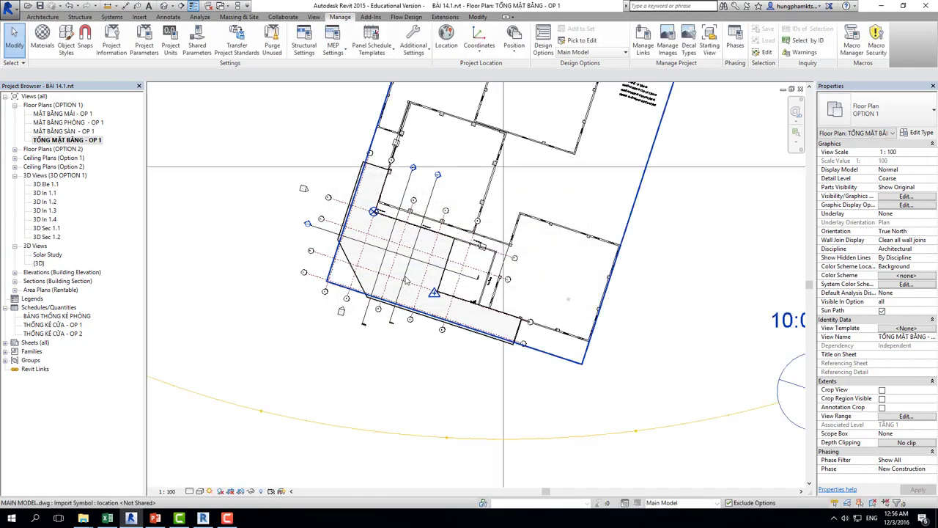
scroll(456, 343, "down", 3)
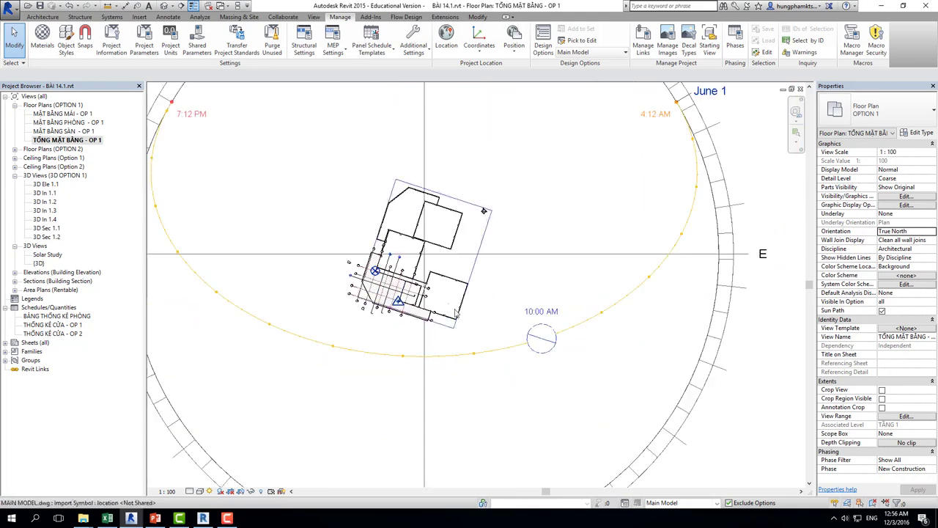
- Apply the Hạ chí - 9h preset for a June 21, 9:00 AM sun
left_click(209, 491)
left_click(227, 456)
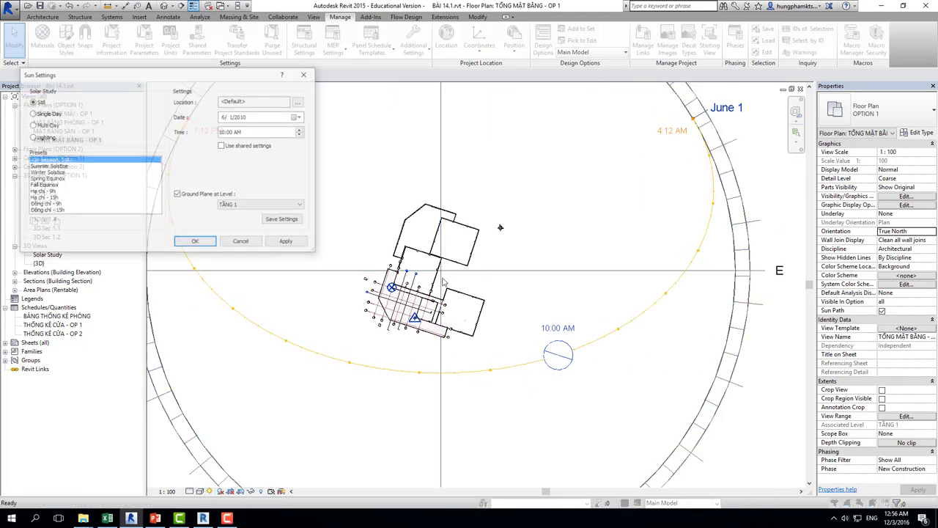
left_click(42, 192)
left_click(300, 245)
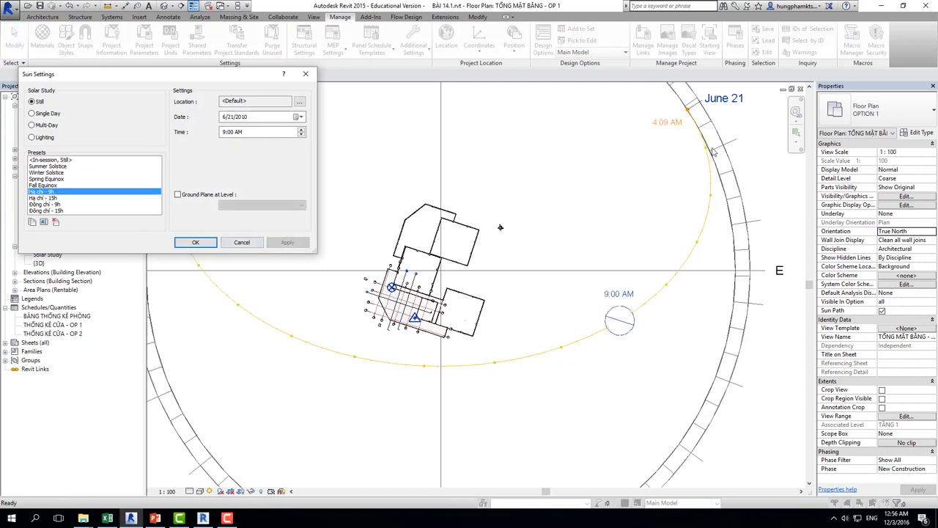
left_click(195, 242)
scroll(526, 381, "down", 3)
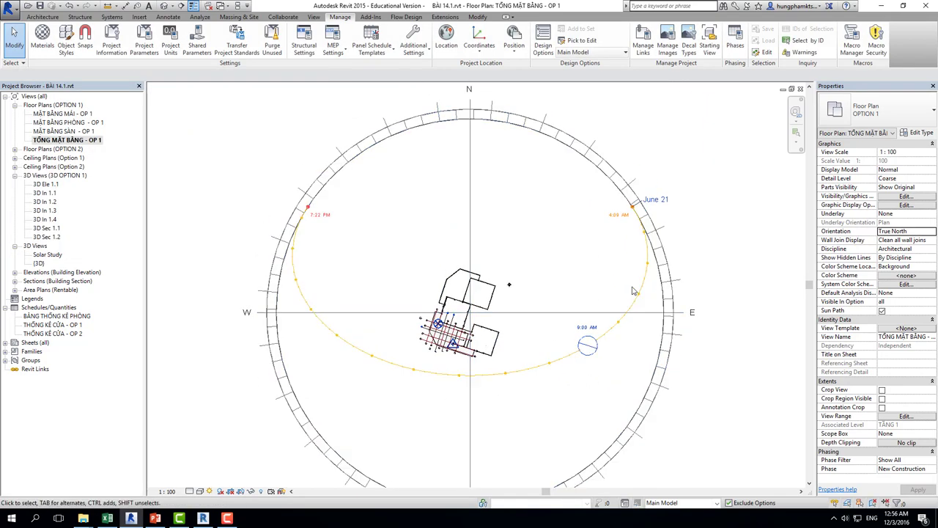
scroll(487, 343, "up", 1)
scroll(487, 343, "up", 1)
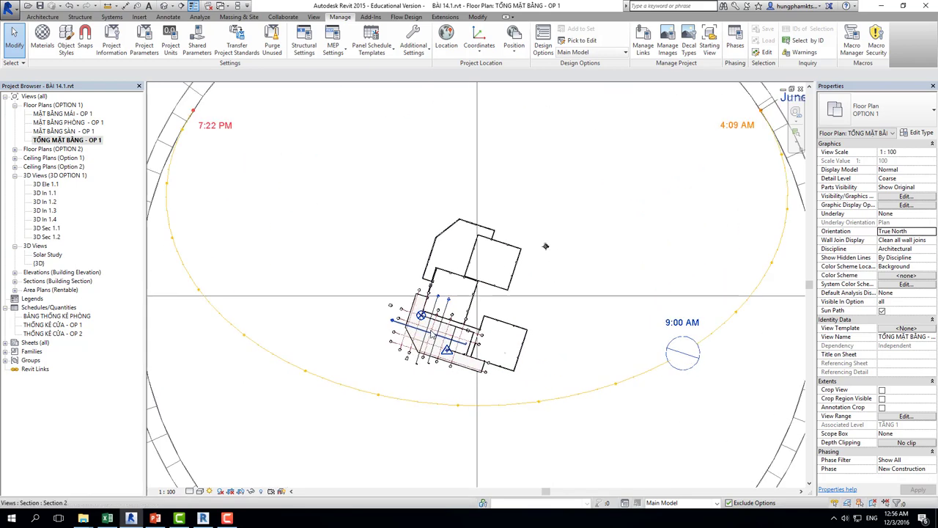
scroll(488, 343, "up", 1)
scroll(479, 220, "down", 1)
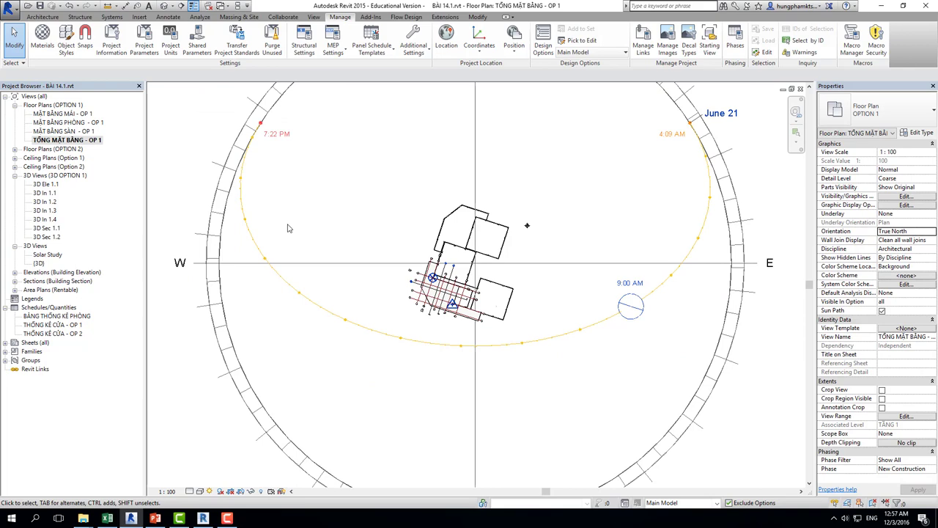
left_click(209, 491)
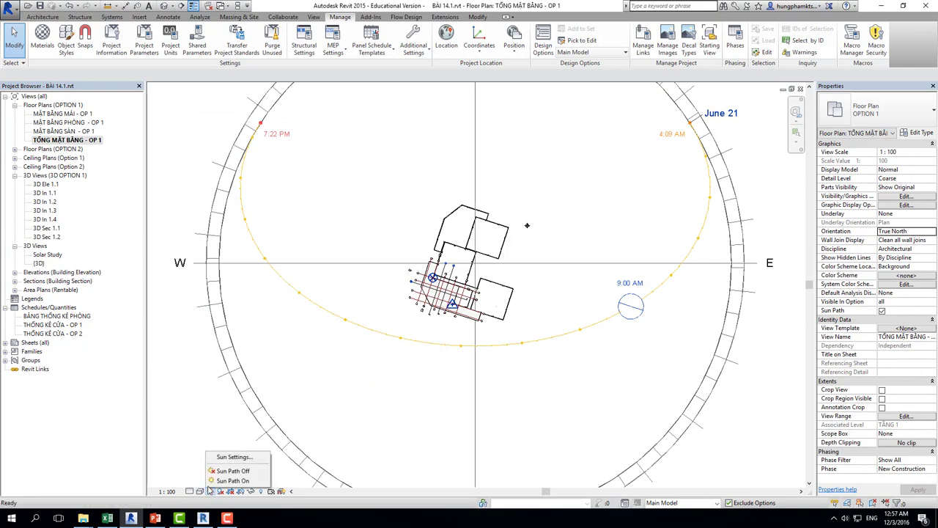
- Apply the Đông chí - 15h preset and pan to view the December sun path
left_click(234, 458)
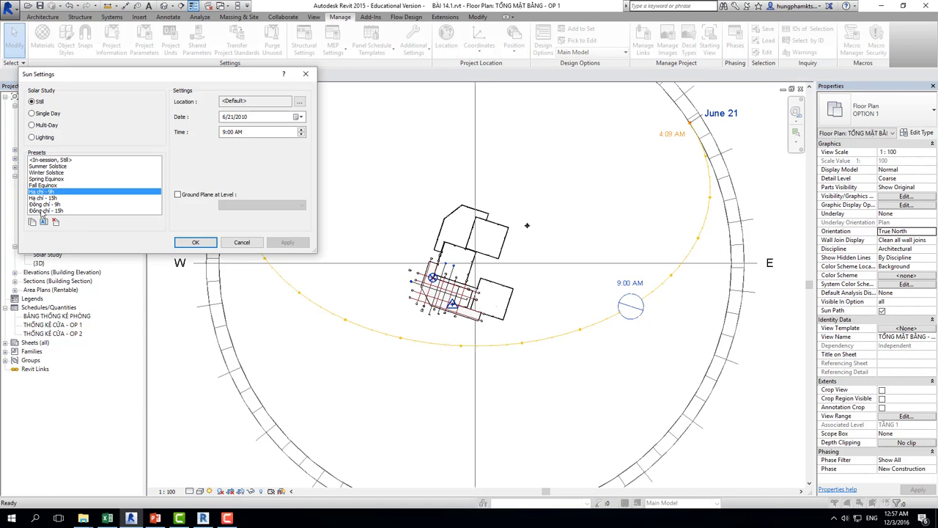
left_click(44, 211)
left_click(286, 243)
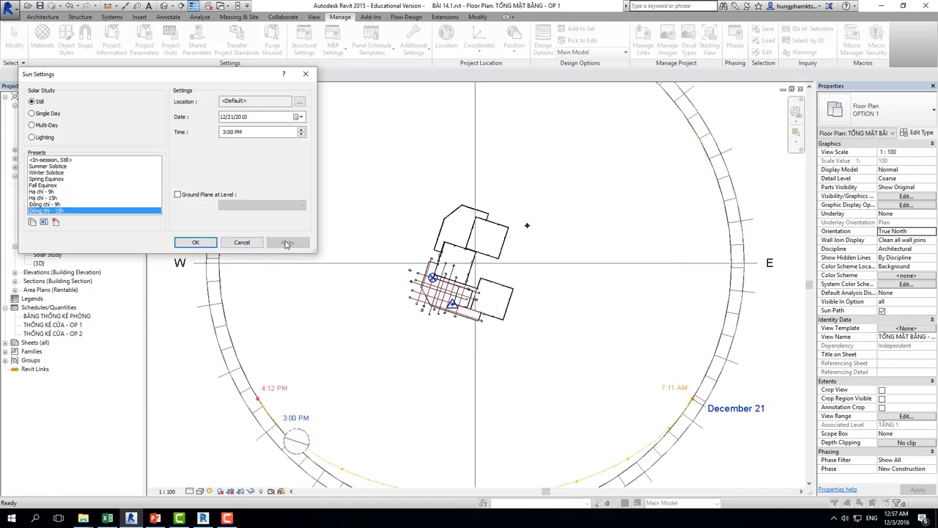
left_click(203, 242)
middle_click_drag(411, 347, 384, 245)
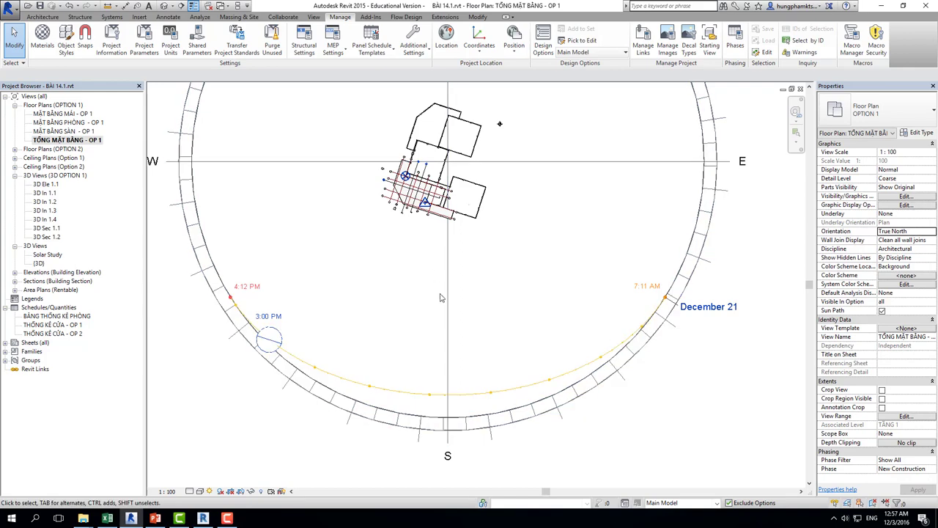
scroll(426, 229, "down", 2)
scroll(429, 234, "down", 2)
scroll(439, 256, "down", 1)
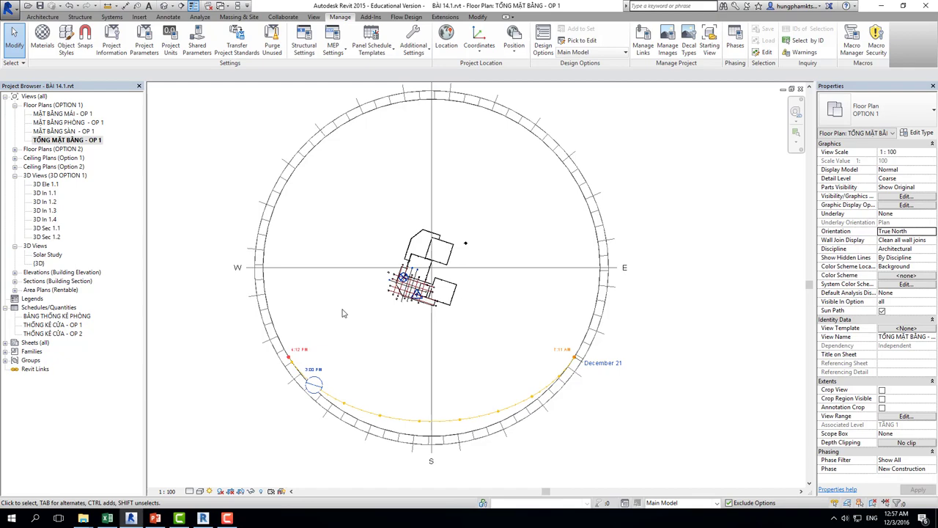
- Try the Hạ chí - 15h preset, then drag the sun along its path to 9:30 AM
left_click(210, 492)
left_click(220, 459)
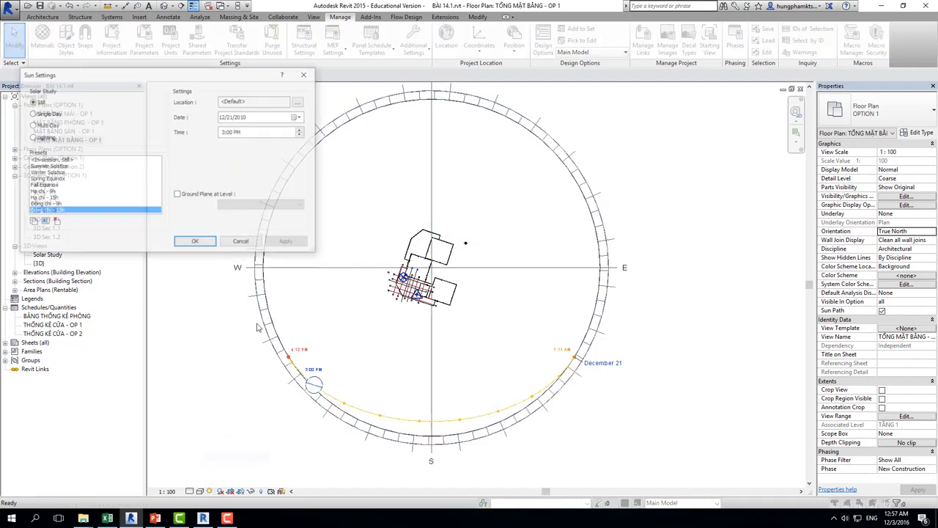
left_click(44, 197)
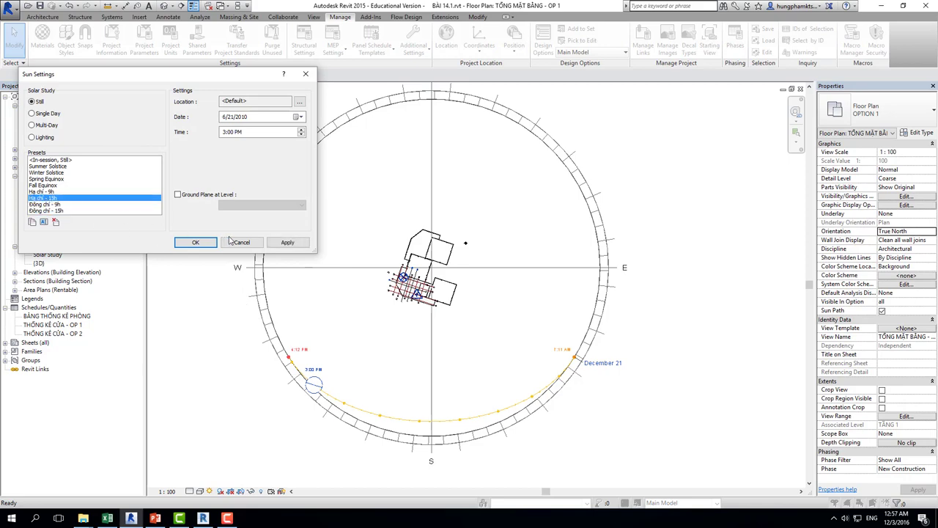
left_click(287, 242)
left_click(195, 242)
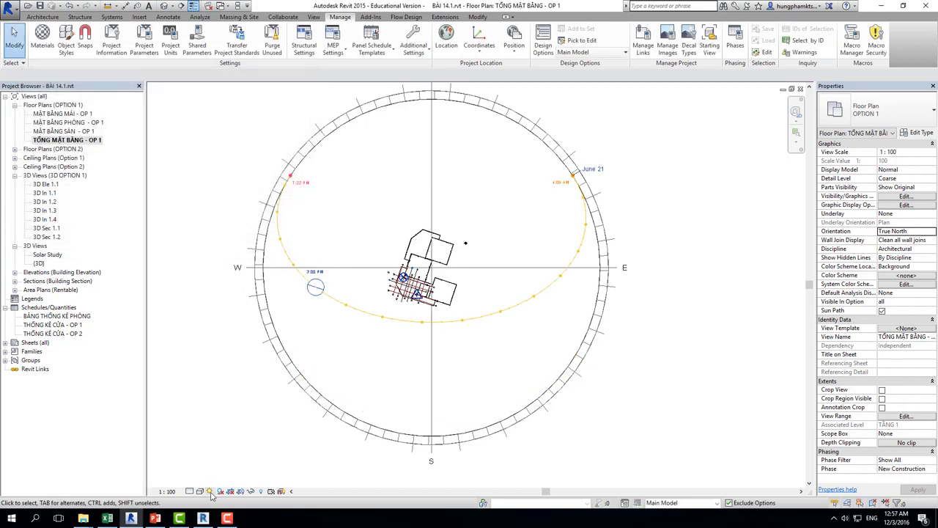
scroll(398, 291, "up", 1)
scroll(399, 291, "up", 2)
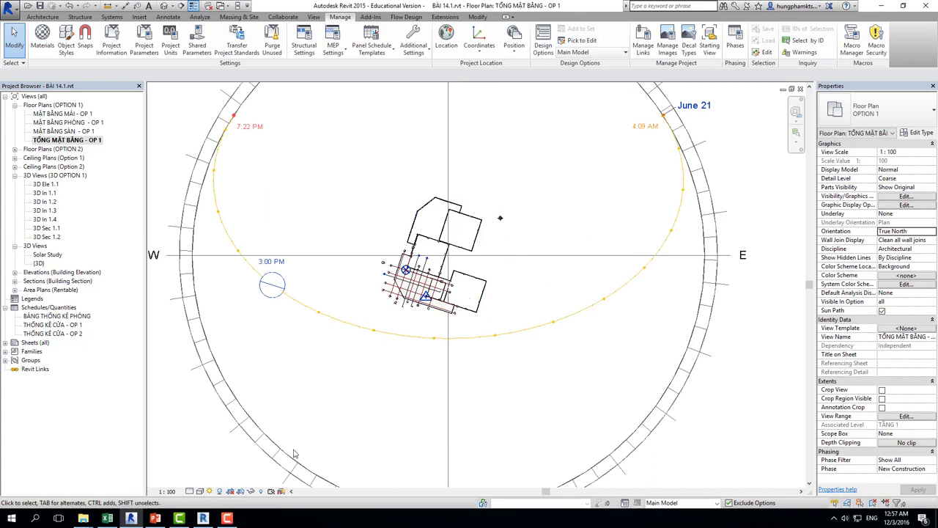
scroll(376, 393, "up", 2)
scroll(416, 313, "up", 3)
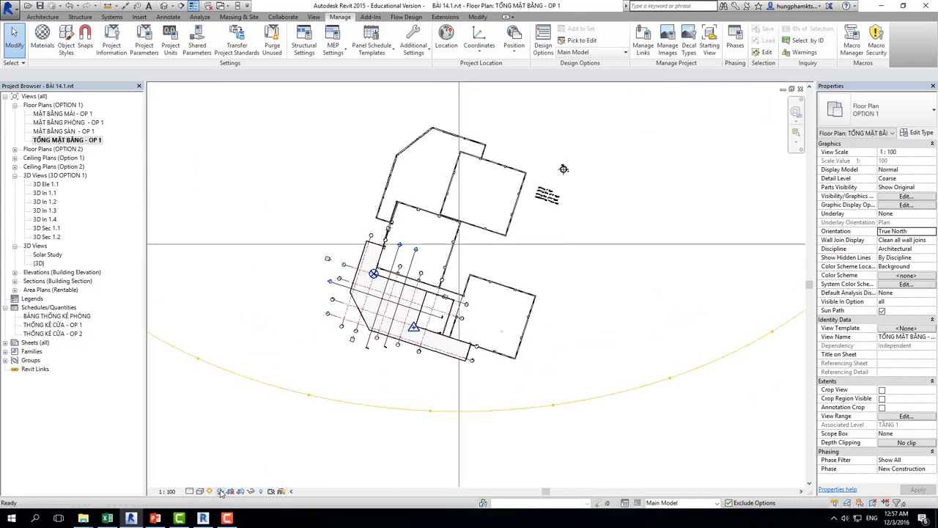
scroll(378, 322, "up", 5)
scroll(378, 322, "up", 4)
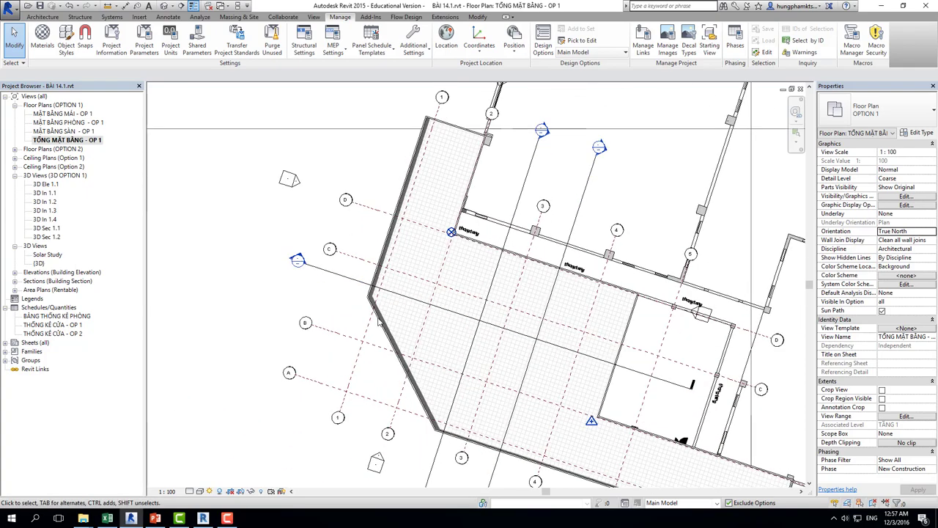
scroll(378, 323, "down", 5)
scroll(378, 323, "down", 4)
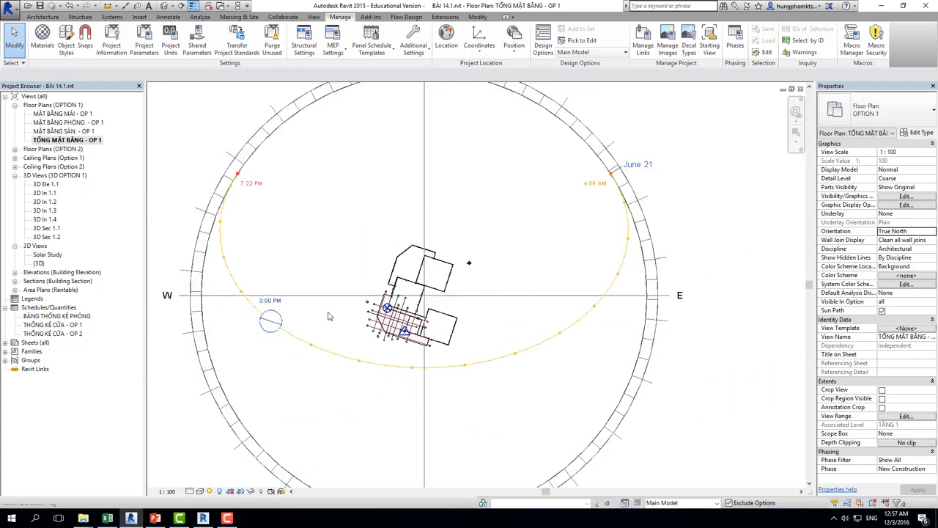
left_click_drag(271, 327, 535, 371)
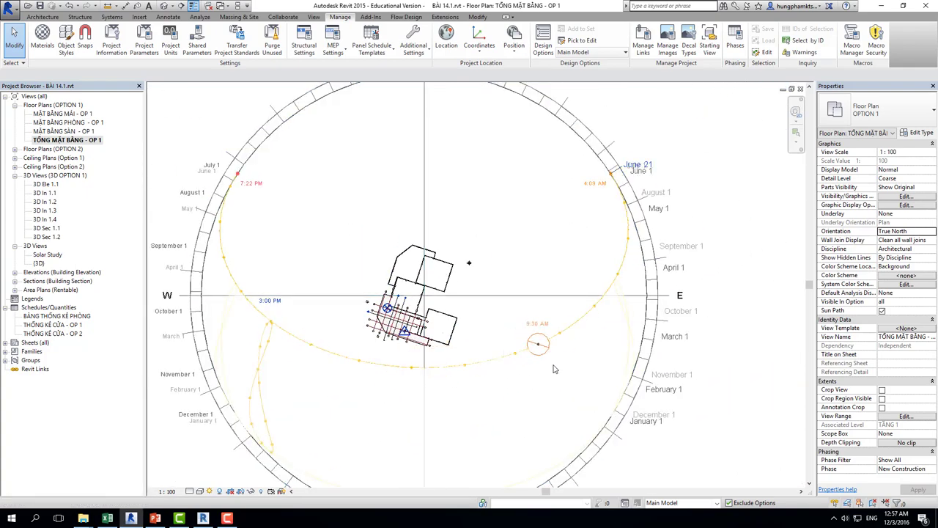
- Reapply the Đông chí - 15h preset for a December 21, 3:00 PM sun
left_click(209, 491)
left_click(233, 456)
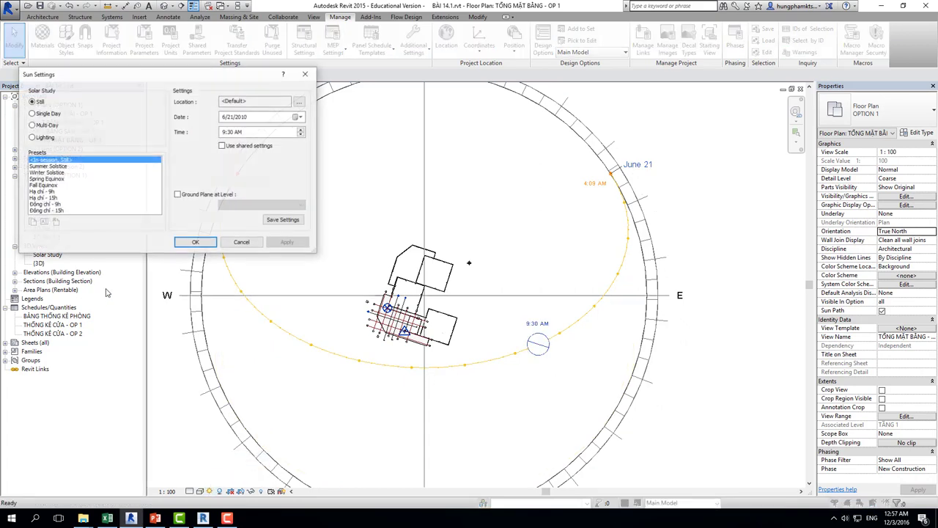
left_click(52, 210)
left_click(271, 245)
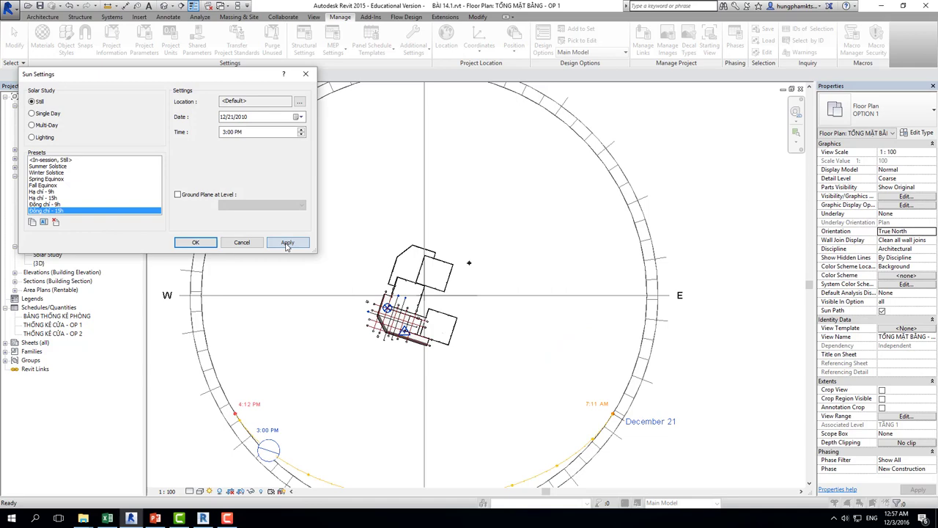
left_click(195, 242)
scroll(392, 315, "up", 3)
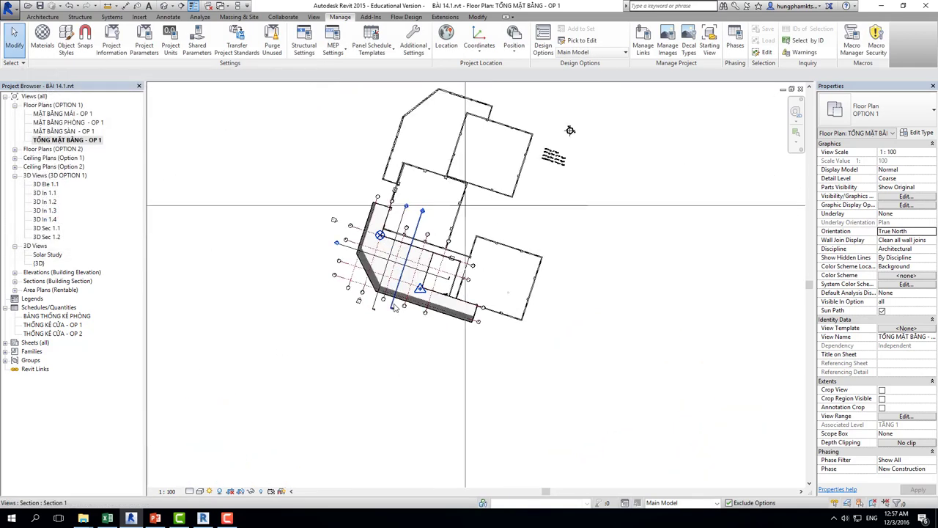
scroll(394, 308, "up", 2)
scroll(393, 308, "down", 3)
scroll(396, 315, "down", 2)
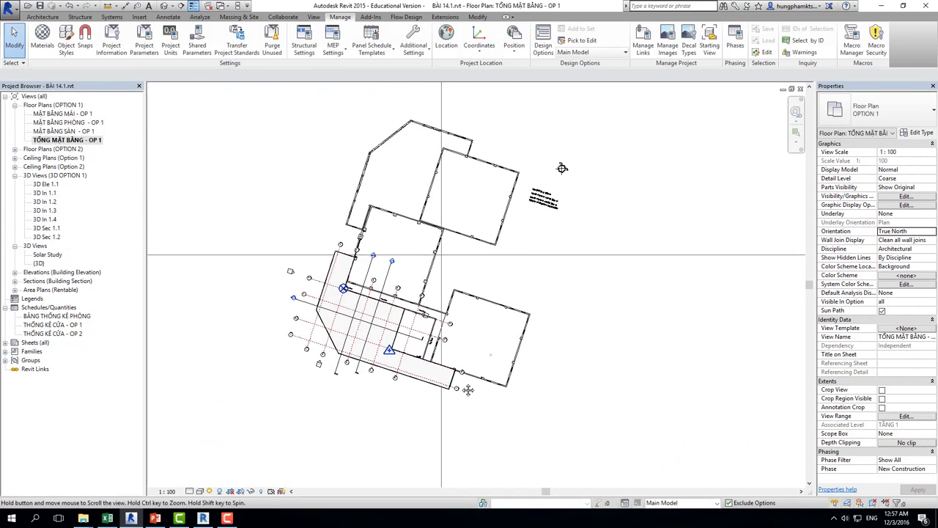
scroll(401, 328, "down", 2)
scroll(422, 244, "down", 2)
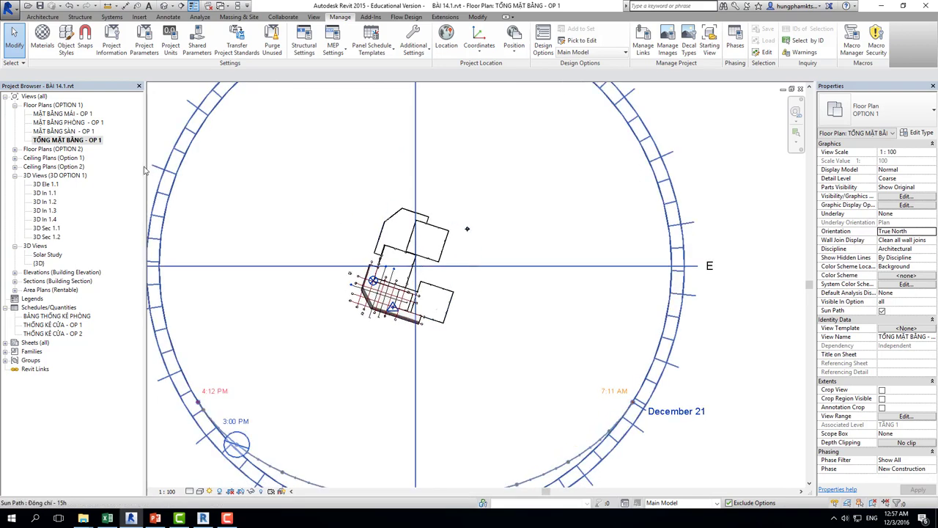
double_click(48, 255)
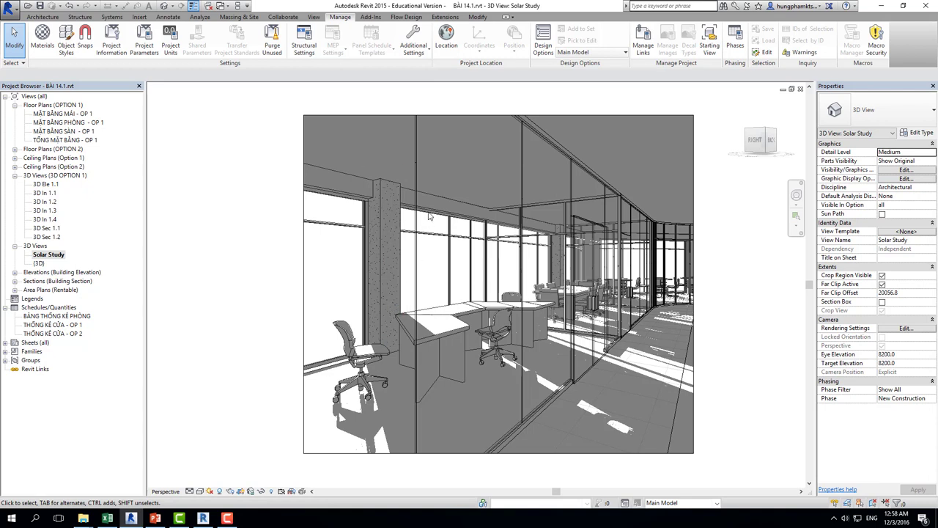
- Switch to the Revit 2017 interior project from the taskbar
left_click(208, 518)
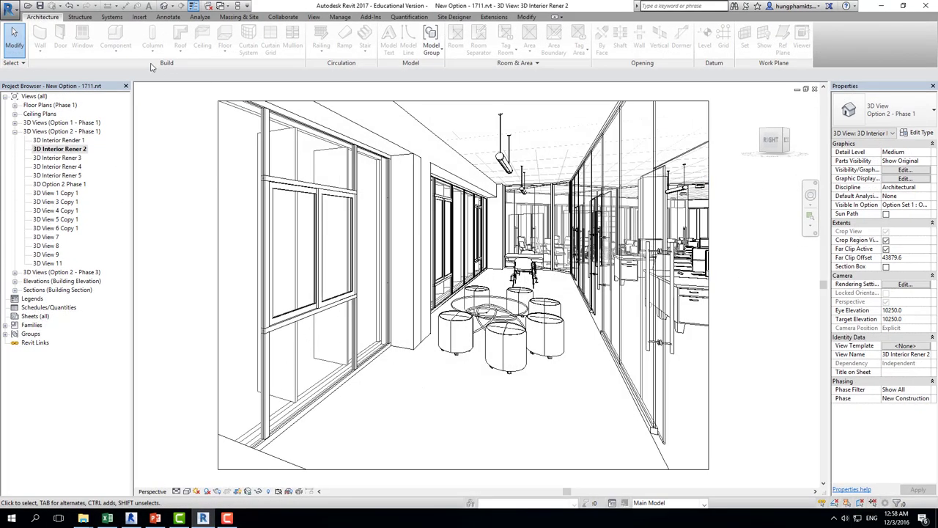
- Orbit the default 3D building view, then open the 3D Interior Rener 2 perspective
left_click(164, 6)
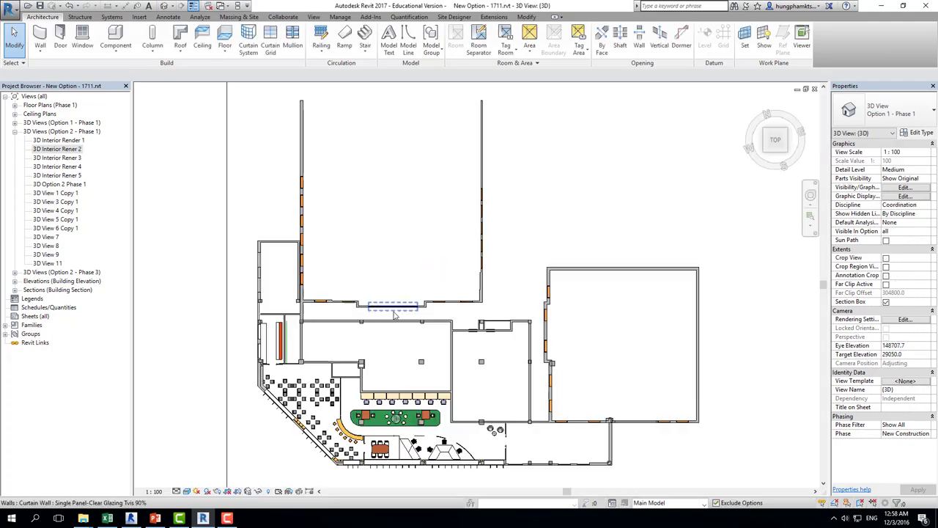
middle_click_drag(429, 264, 437, 113, "shift")
scroll(444, 334, "up", 2)
scroll(444, 333, "up", 2)
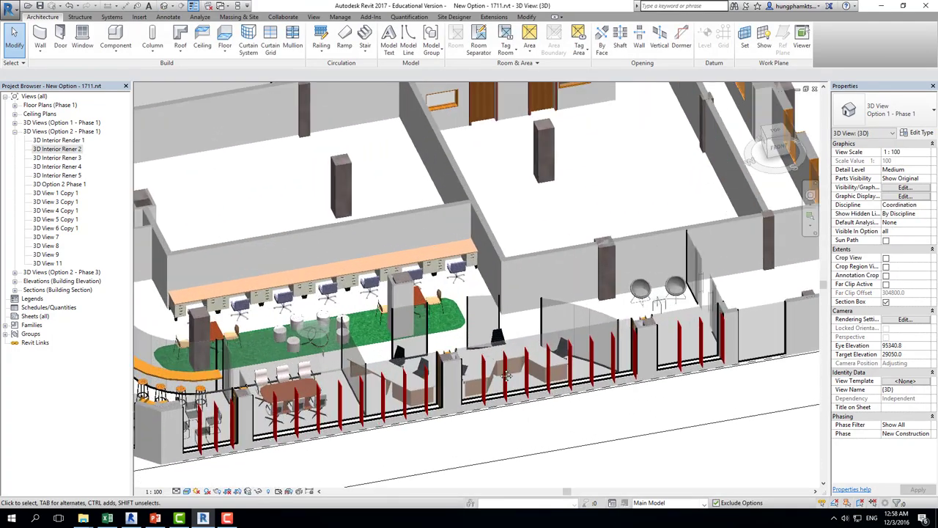
scroll(445, 334, "up", 2)
mouse_move(445, 333)
middle_mouse_down("shift")
mouse_move(689, 229)
mouse_move(251, 291)
middle_mouse_up("shift")
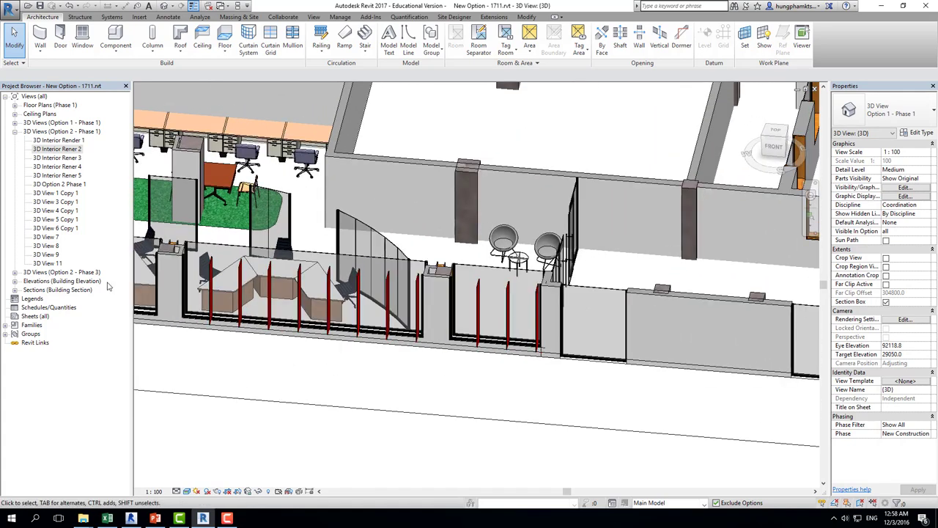
double_click(68, 149)
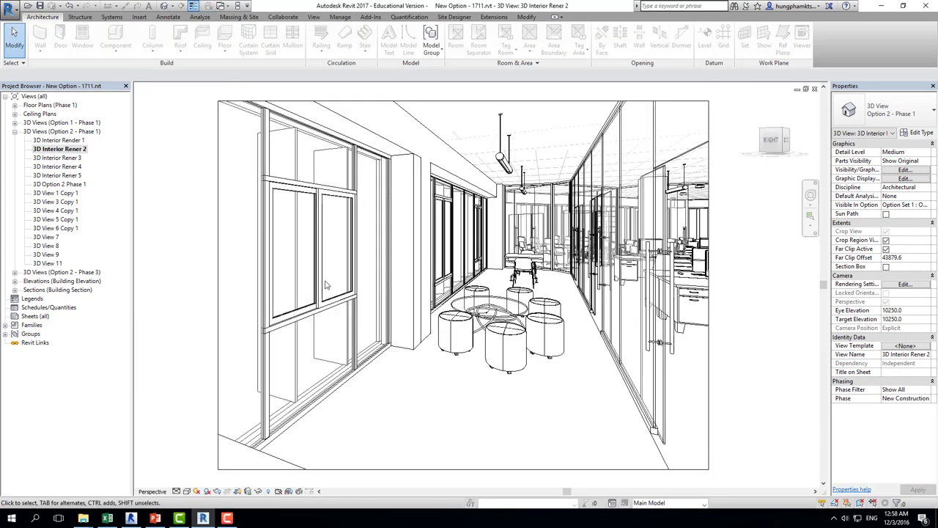
- Turn on sun shadows, activate design option Option 2 Phase 1, and select the left curtain wall
left_click(213, 493)
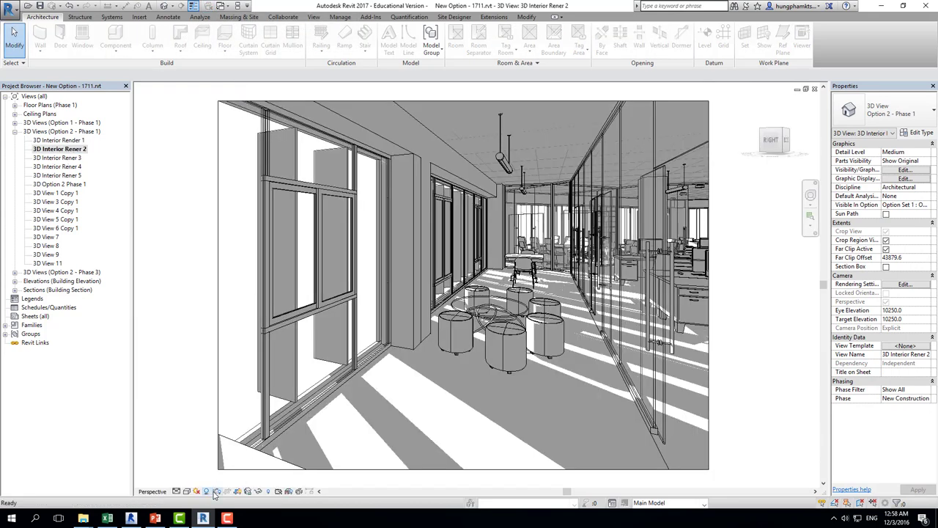
left_click(212, 493)
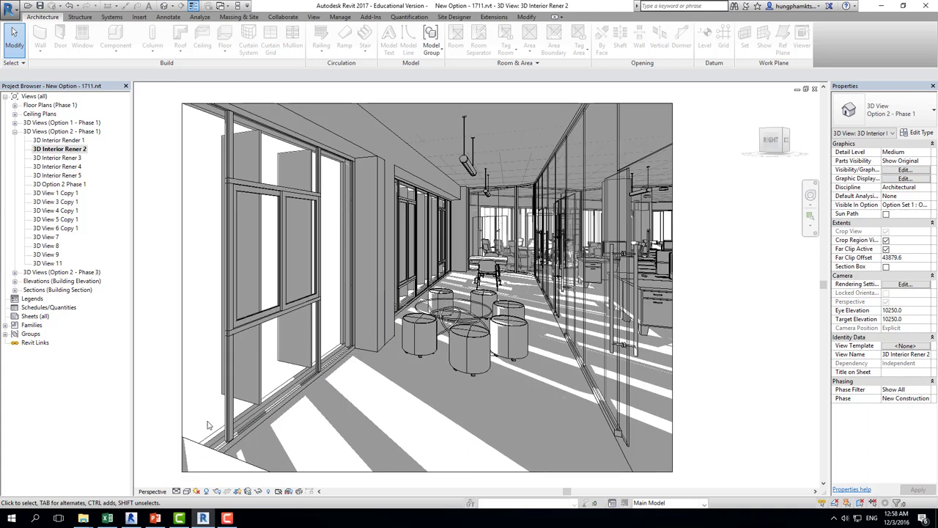
left_click(642, 503)
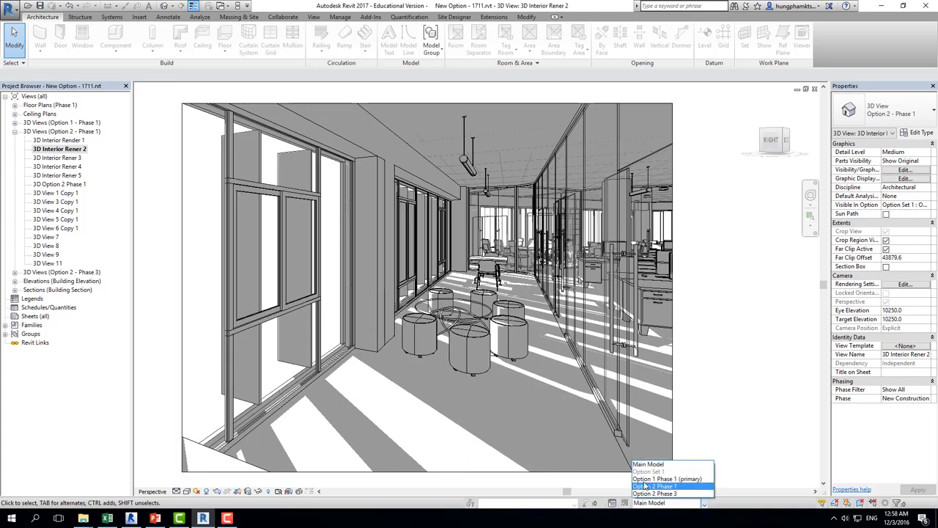
left_click(652, 484)
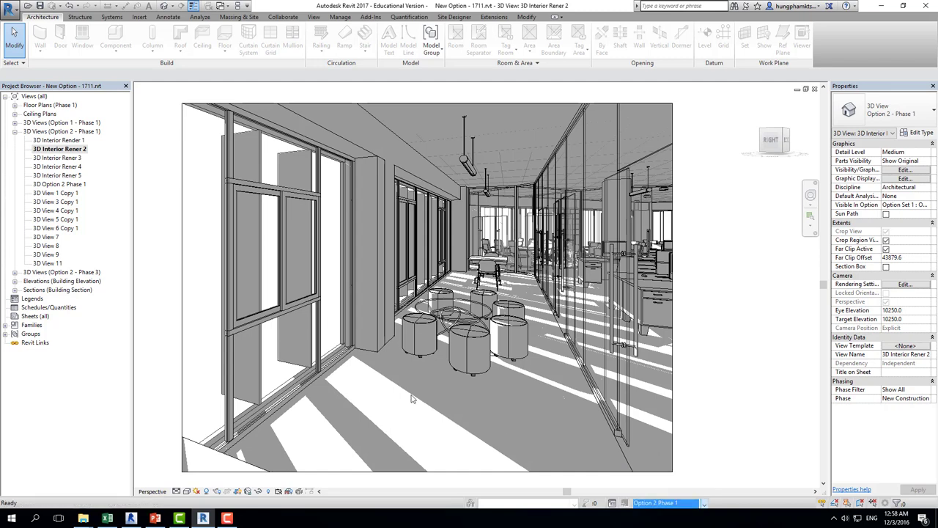
left_click(265, 406)
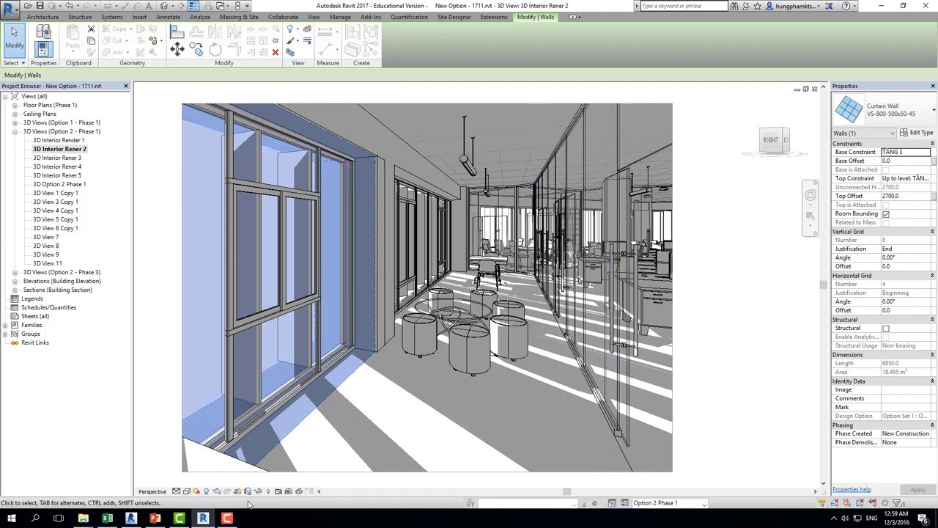
right_click(200, 345)
mouse_move(233, 172)
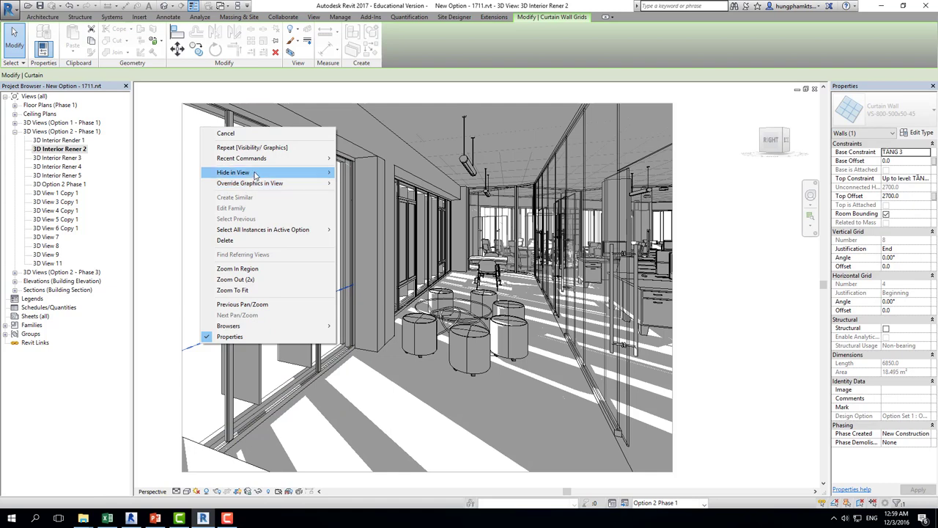
left_click(249, 410)
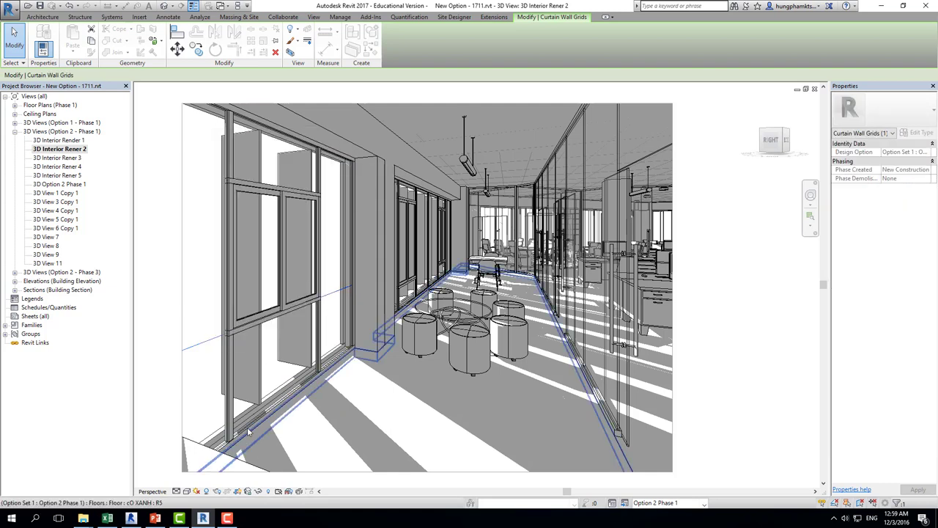
left_click(248, 414)
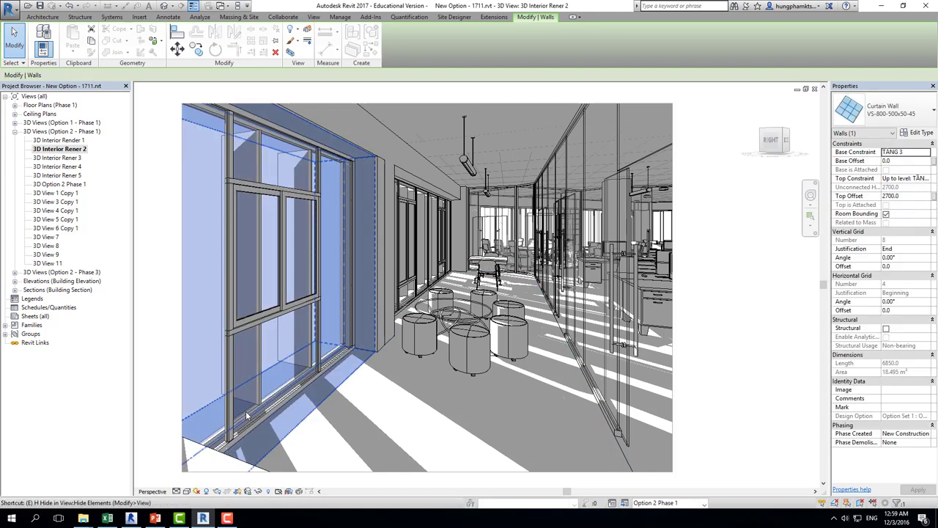
key("Escape")
middle_click_drag(435, 444, 419, 360)
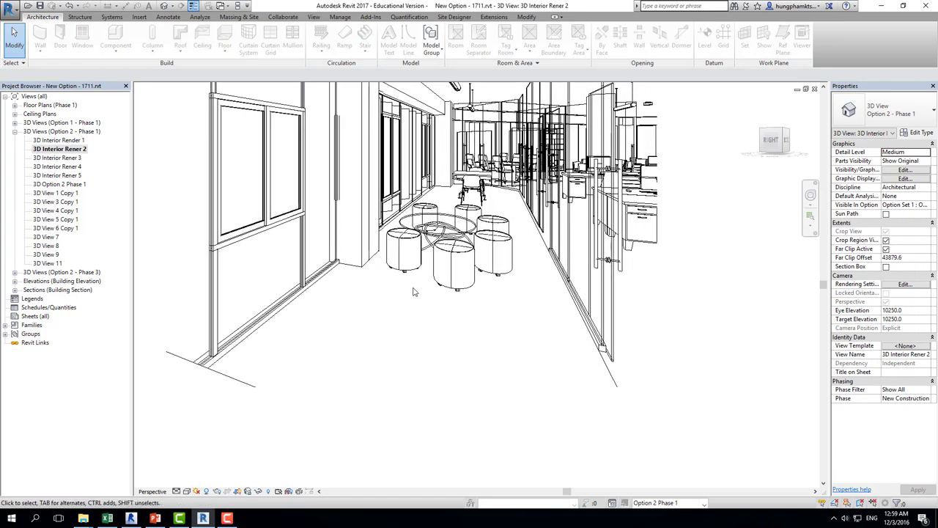
scroll(387, 220, "up", 3)
scroll(387, 220, "up", 2)
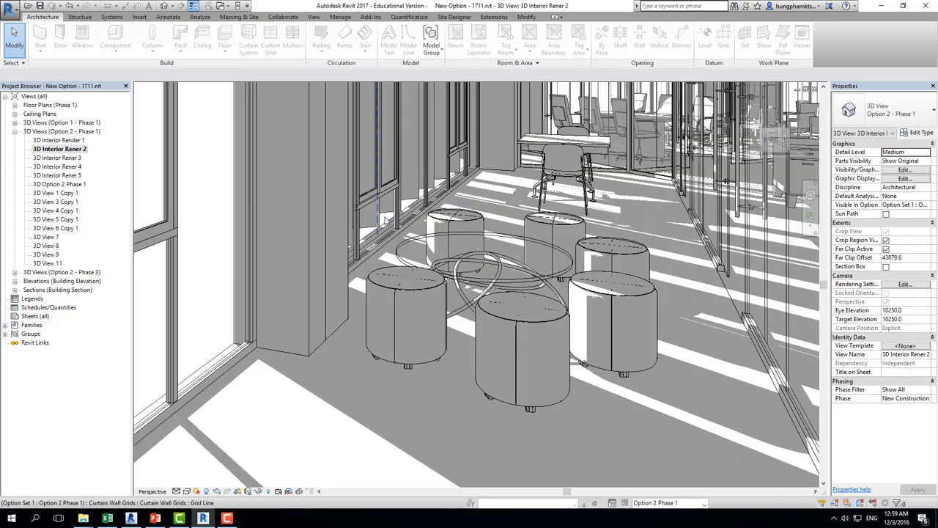
left_click(381, 224)
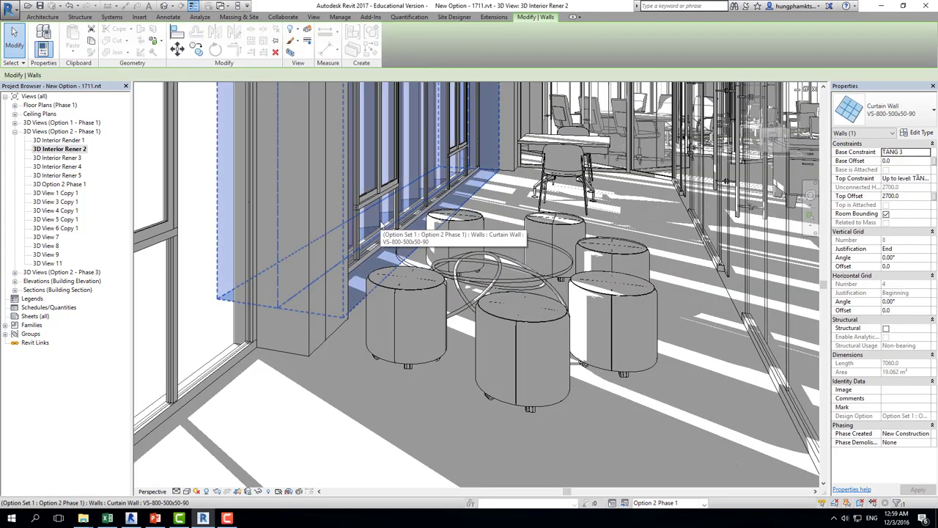
key("Delete")
scroll(569, 295, "down", 2)
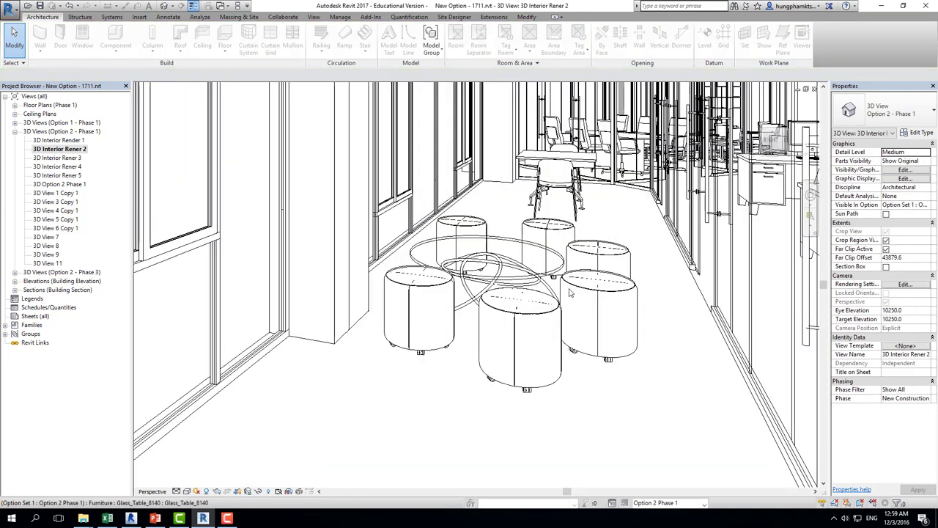
scroll(569, 295, "down", 2)
scroll(569, 295, "down", 2)
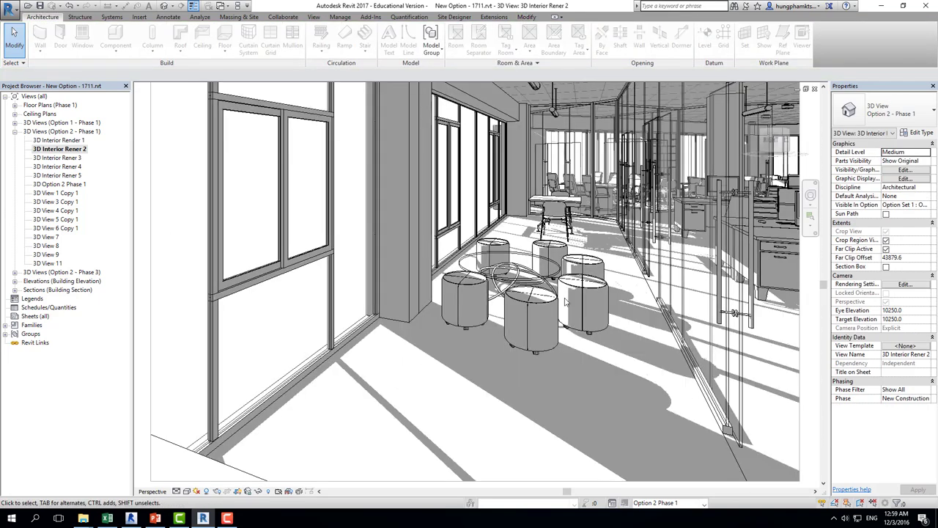
scroll(564, 303, "down", 2)
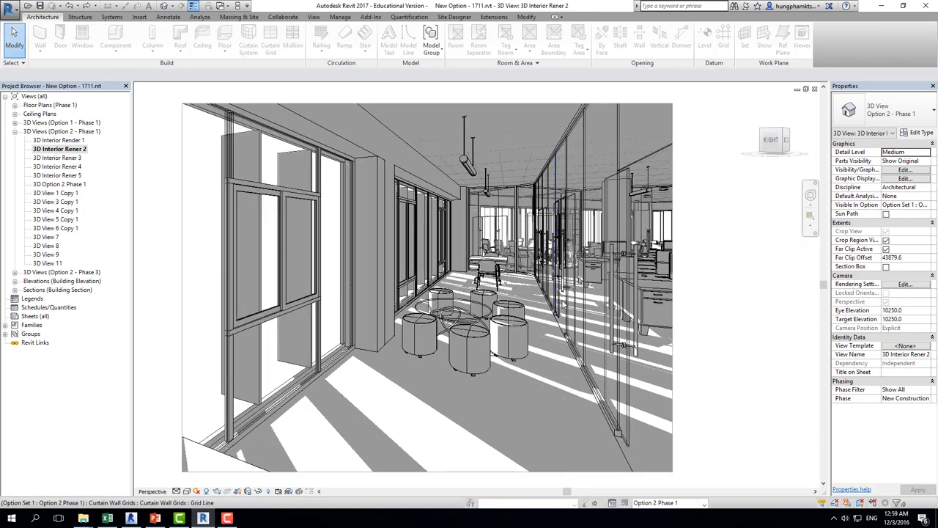
scroll(564, 303, "down", 2)
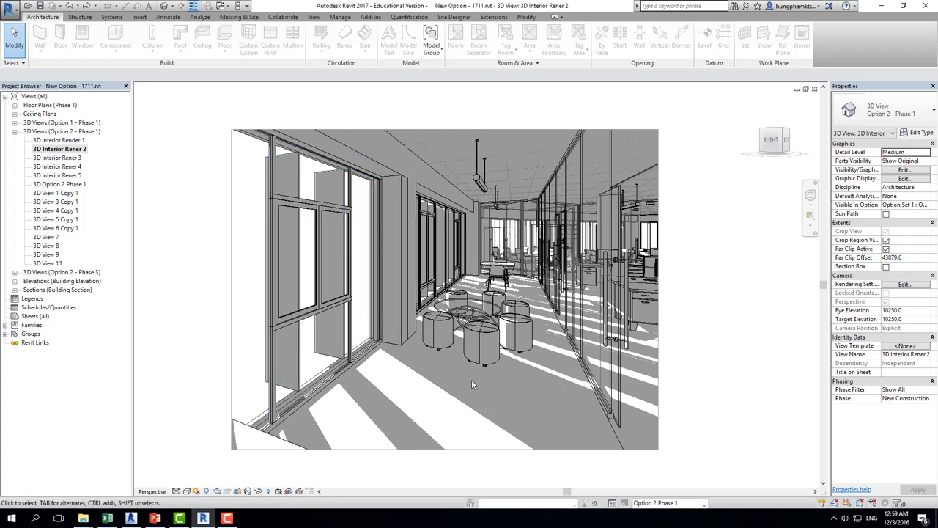
- Change the left window curtain wall to type VS-600-500x50-45, dismissing the mullion warning
left_click(298, 389)
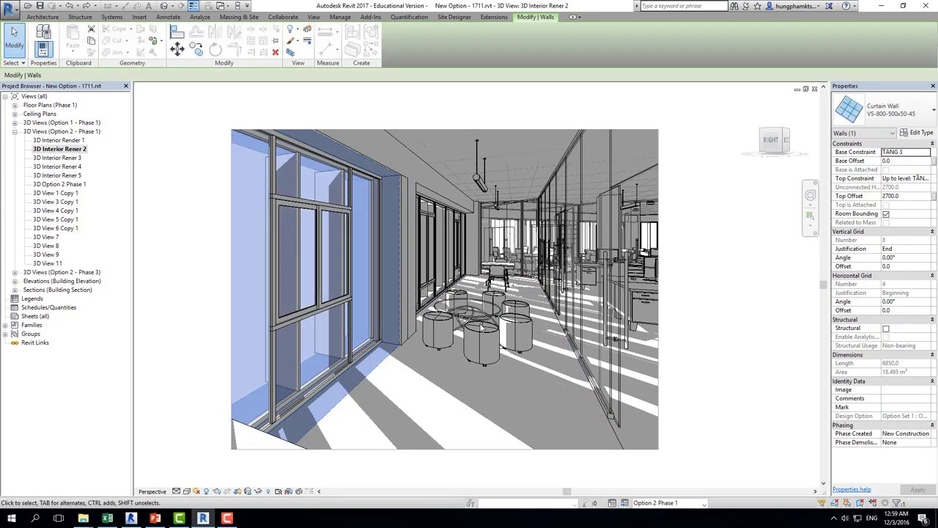
left_click(890, 112)
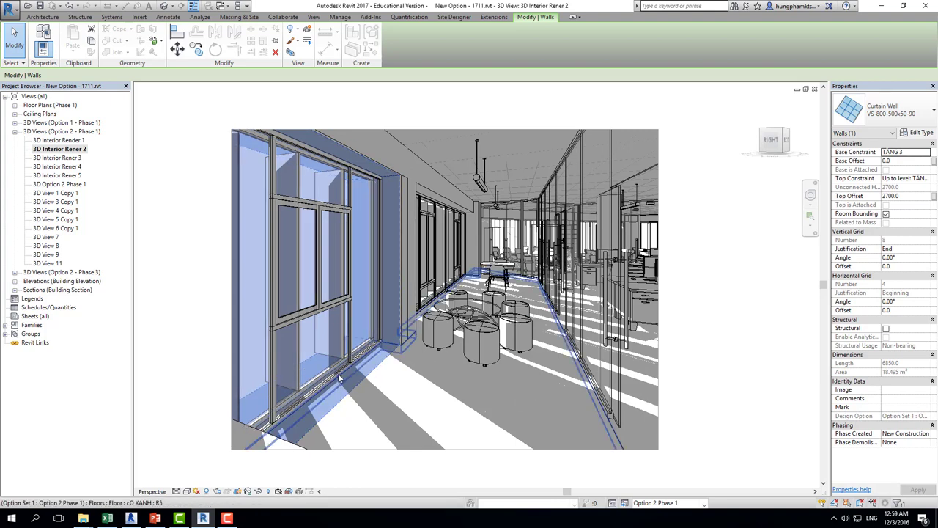
left_click(915, 138)
left_click(910, 121)
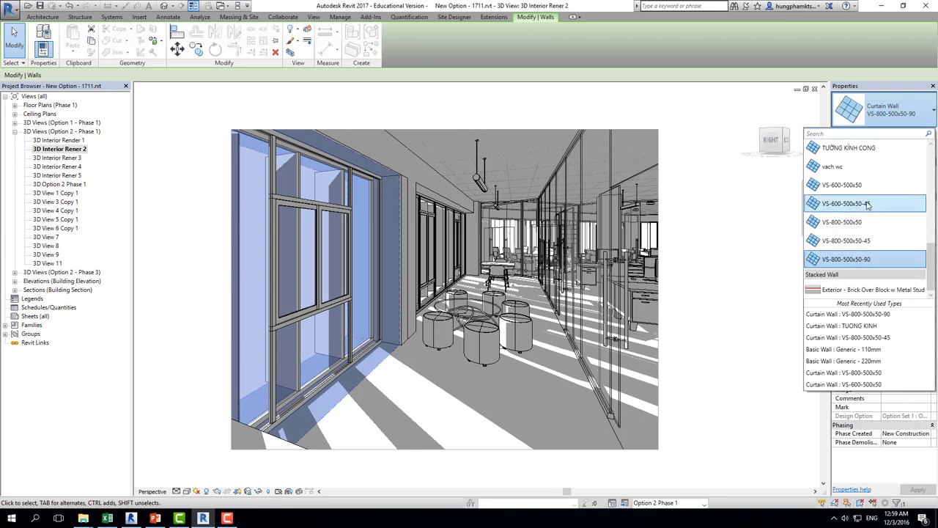
left_click(846, 203)
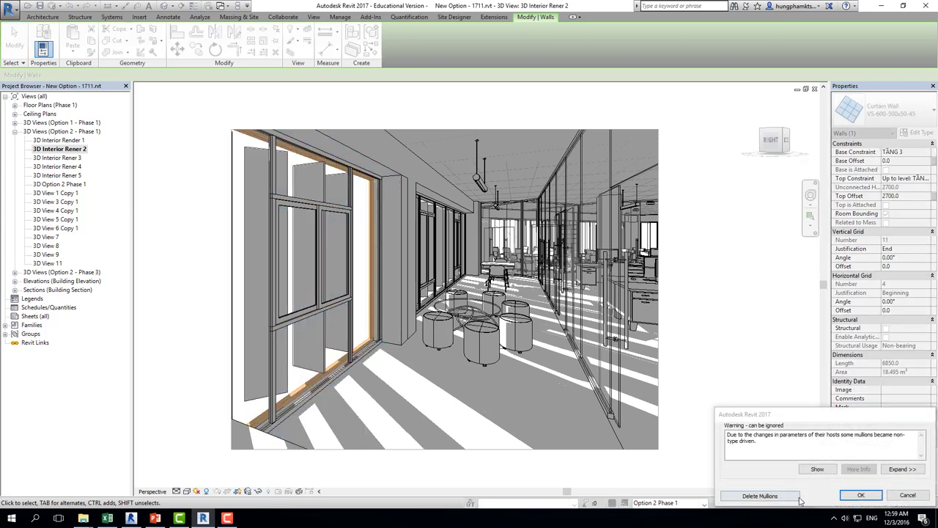
left_click(796, 496)
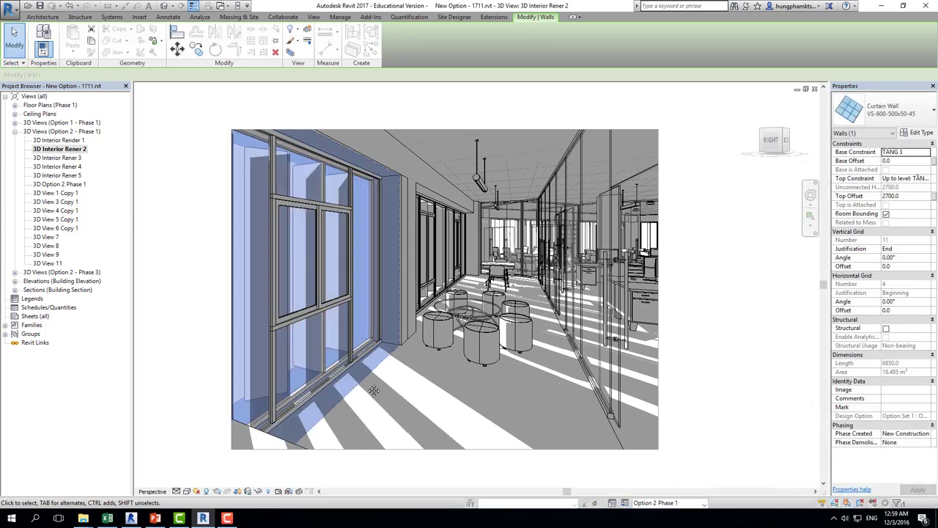
- Change the inner window curtain wall to VS-600-500x50-45 as well
middle_click_drag(374, 390, 466, 359)
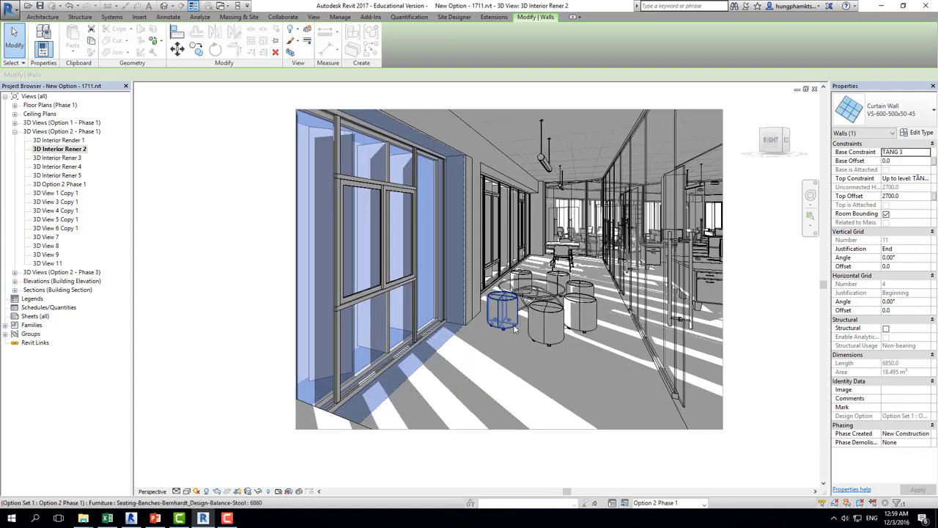
scroll(494, 315, "up", 2)
scroll(484, 319, "up", 2)
scroll(478, 320, "up", 2)
scroll(478, 320, "up", 2)
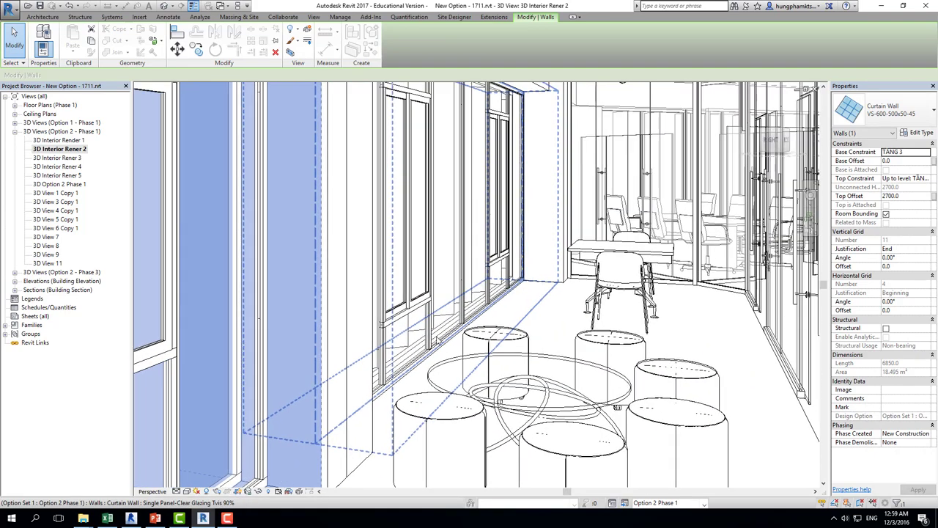
left_click(410, 352)
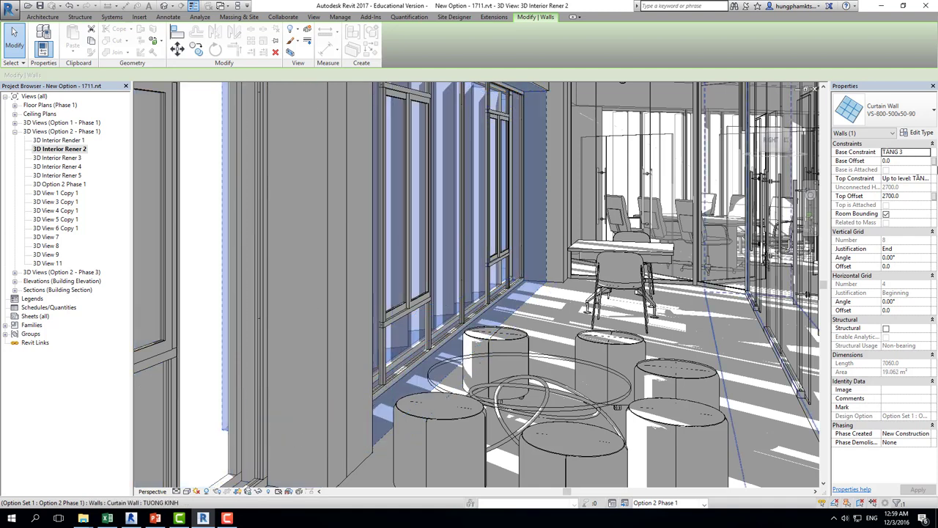
left_click(883, 110)
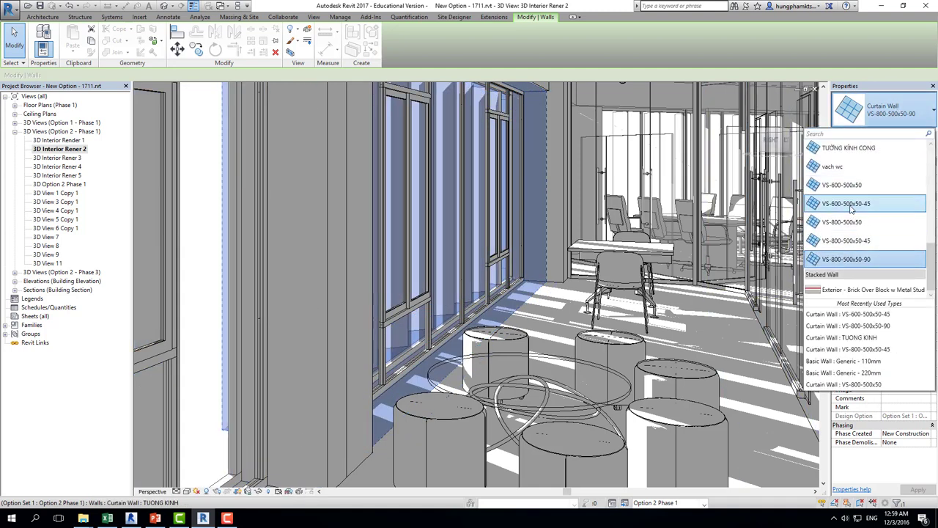
mouse_move(847, 204)
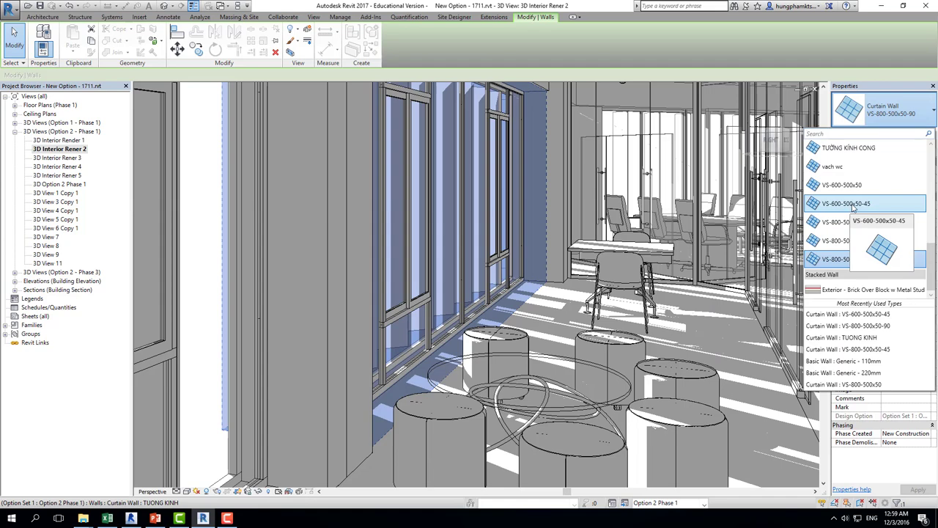
left_click(852, 204)
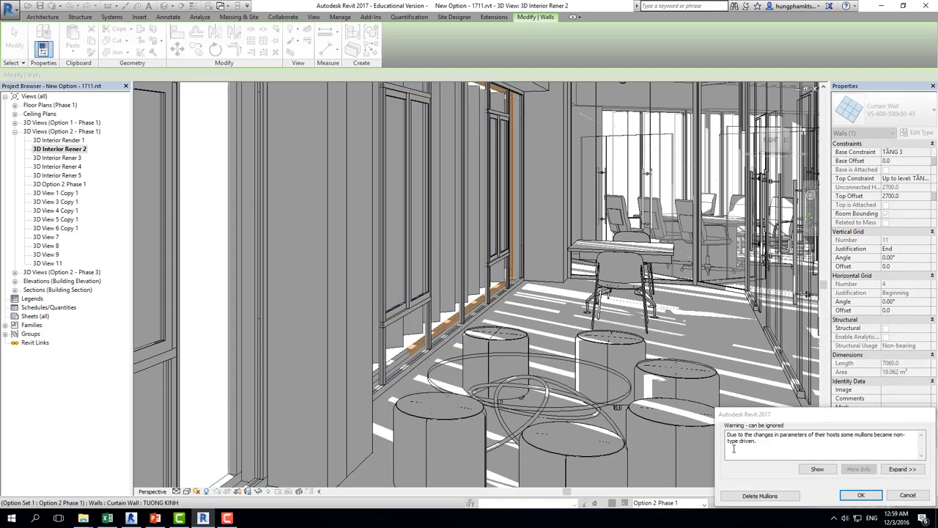
left_click(859, 496)
- Zoom out and pan the interior view to frame the window wall, stools and corridor
scroll(632, 368, "up", 3)
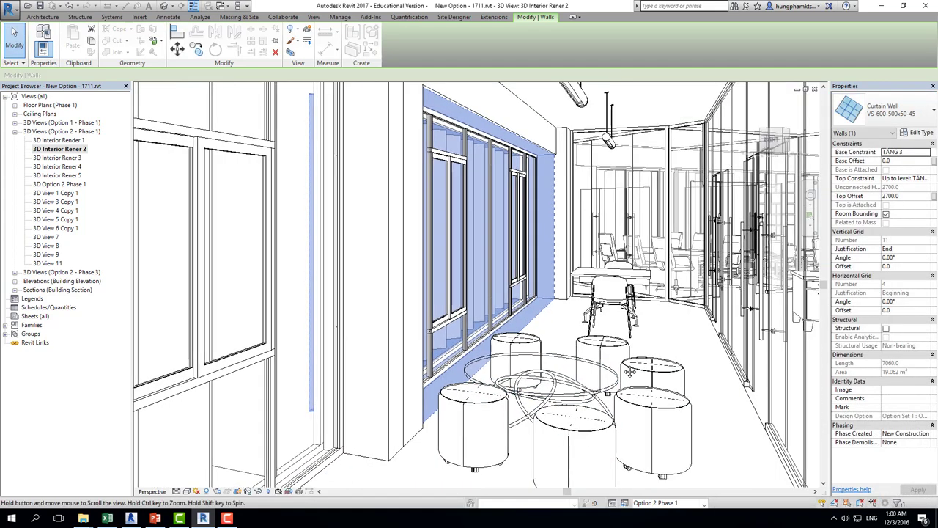
scroll(631, 368, "down", 3)
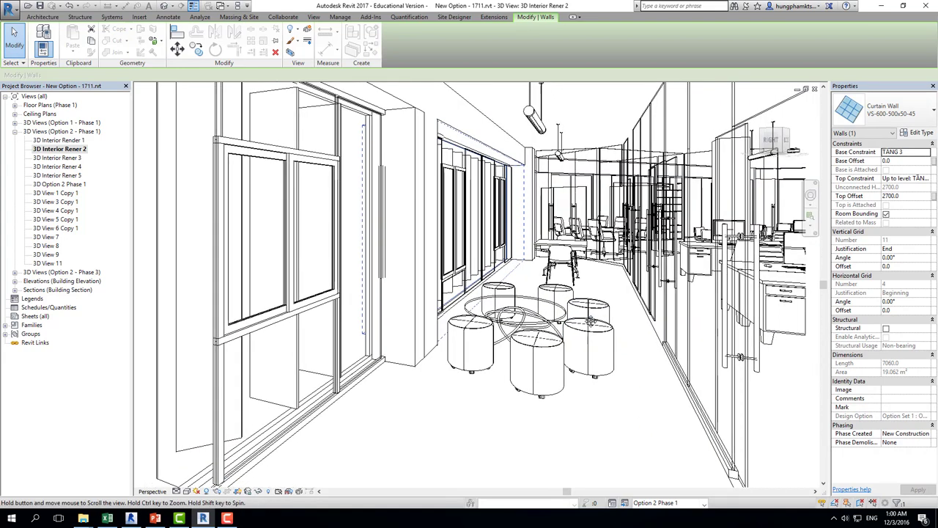
scroll(579, 317, "up", 2)
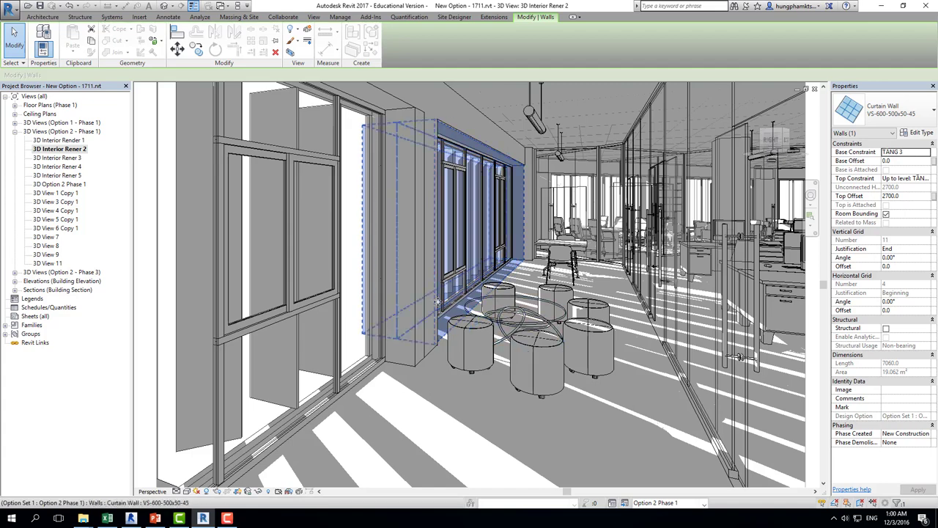
scroll(485, 278, "down", 2)
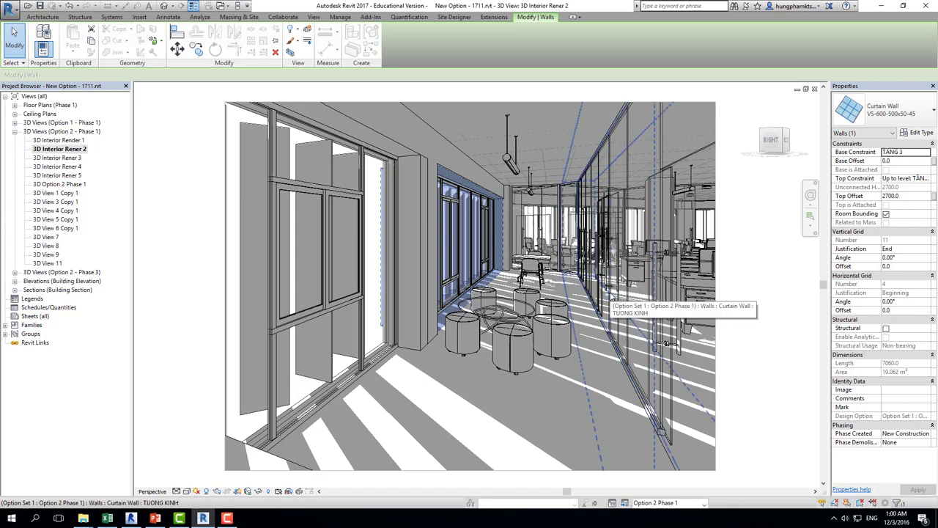
middle_click_drag(506, 427, 477, 428)
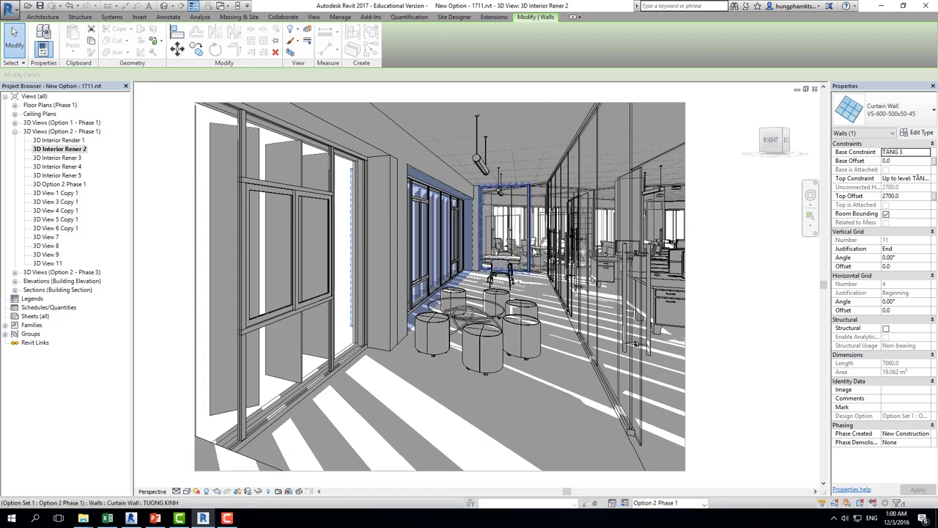
scroll(524, 400, "up", 3)
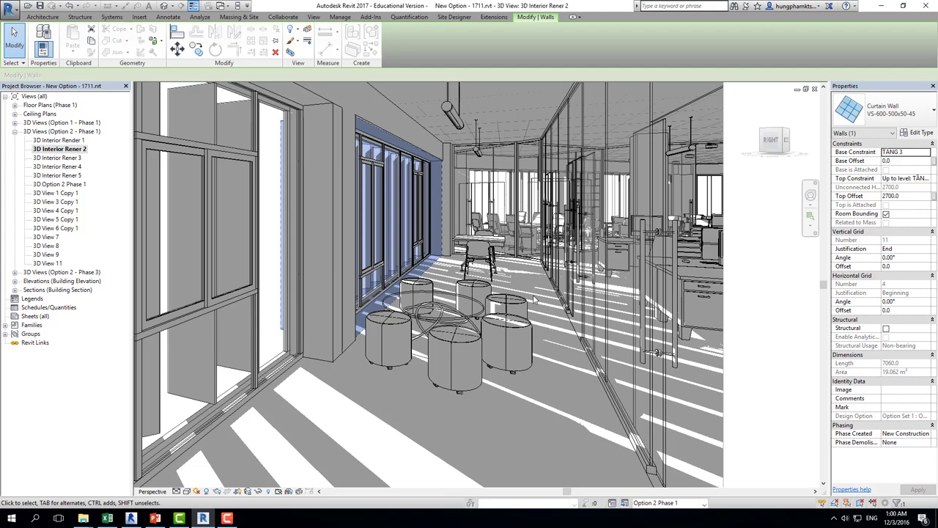
scroll(535, 297, "down", 3)
- Open Sun Settings and choose a single-day Summer Solstice Solar Study preset
left_click(667, 289)
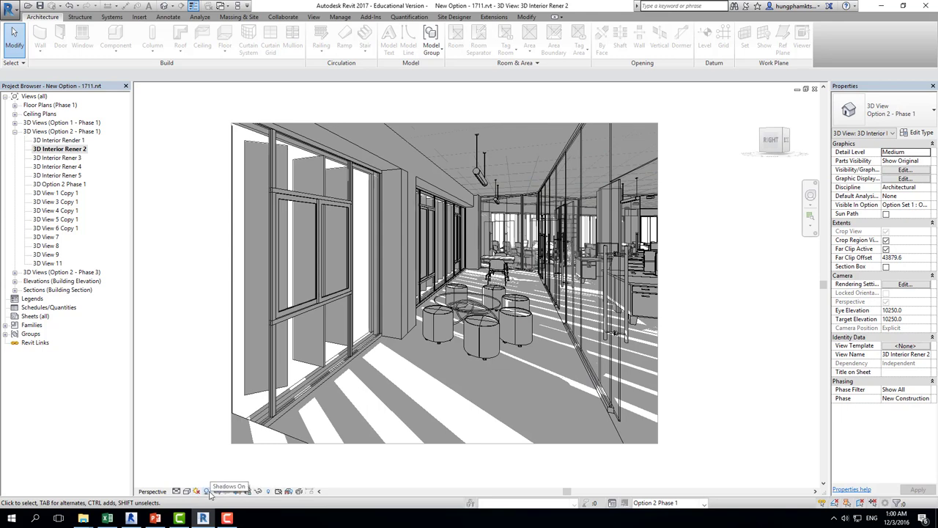
left_click(196, 491)
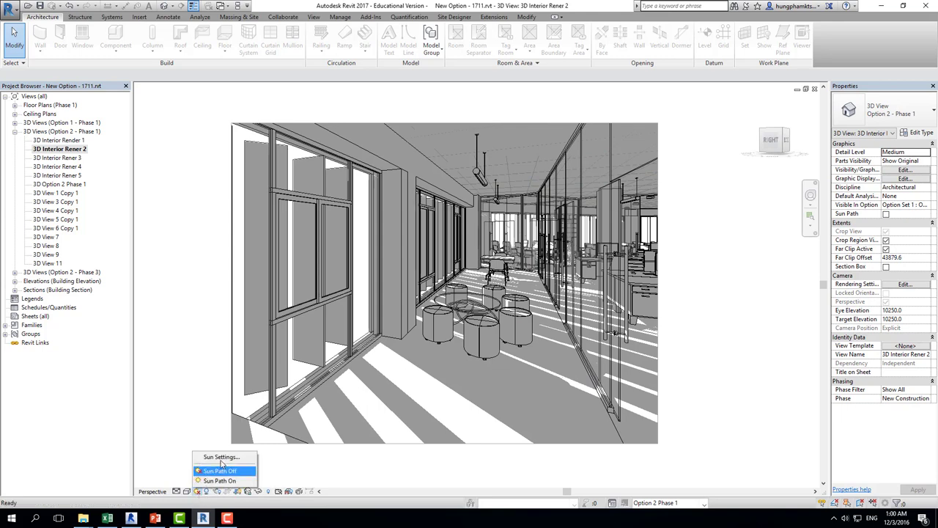
left_click(222, 457)
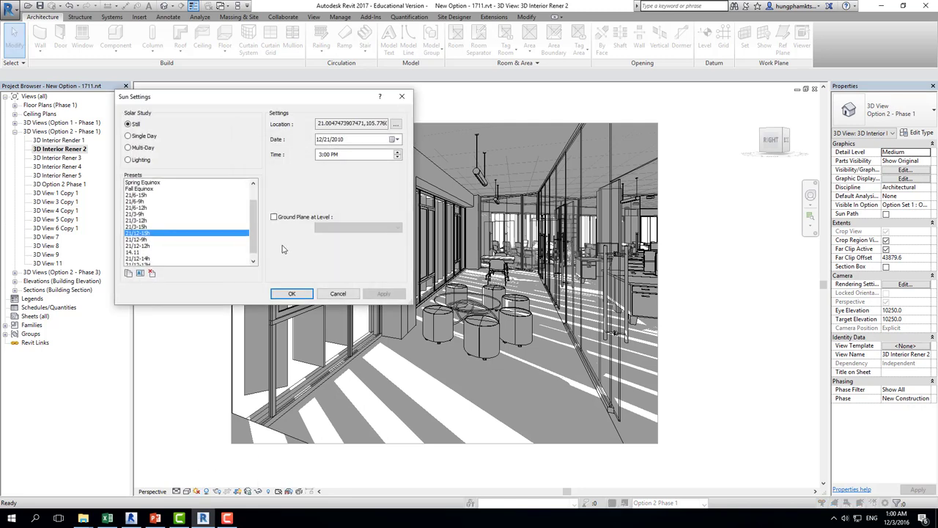
left_click_drag(218, 106, 151, 95)
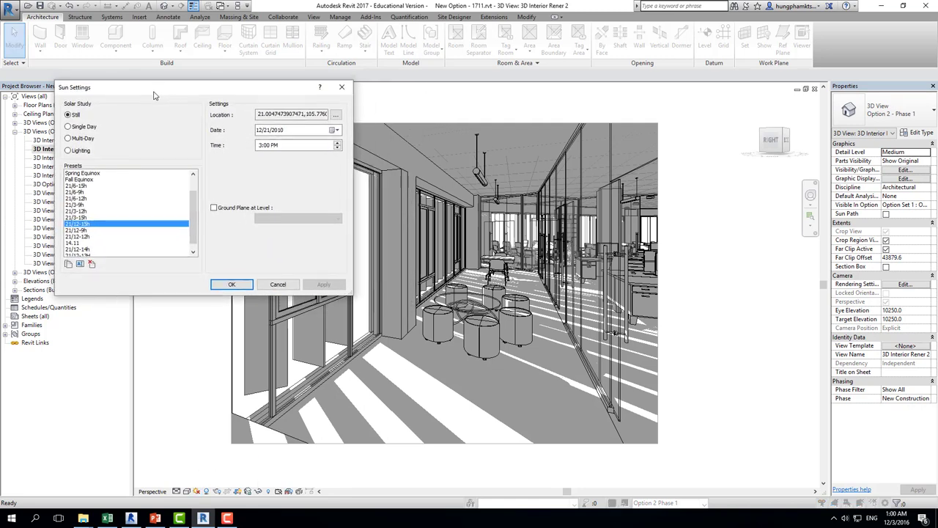
left_click(61, 125)
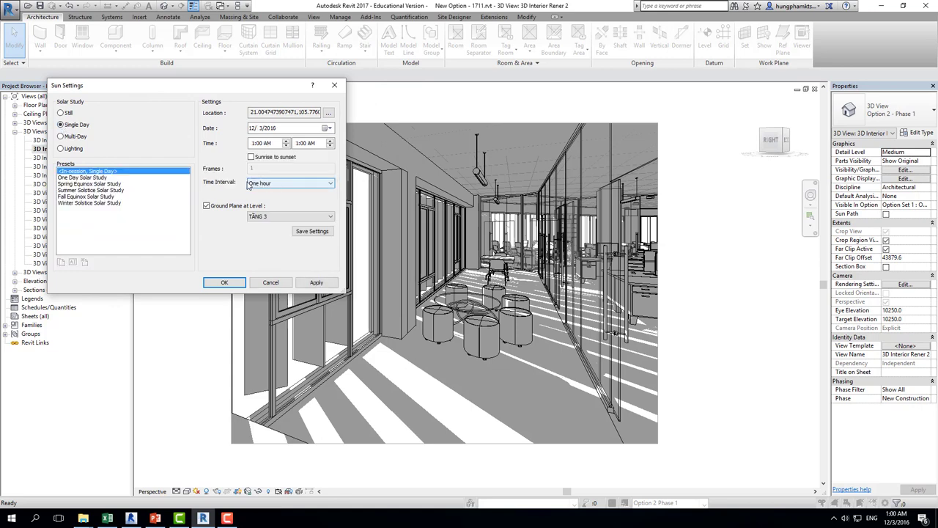
left_click(87, 190)
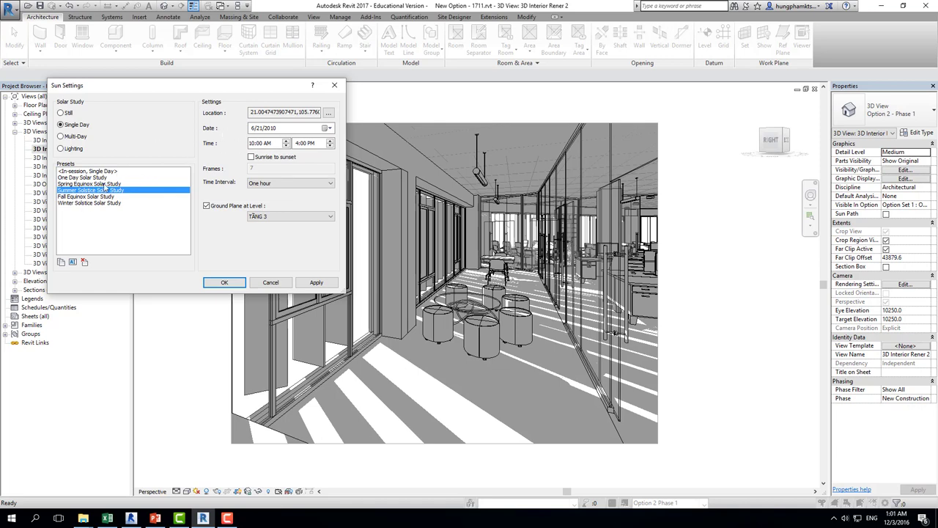
- Set the study to run 8:00 AM–5:00 PM in 30-minute intervals, then apply and close
left_click(251, 144)
type("8")
left_click(298, 145)
type("5")
left_click(269, 187)
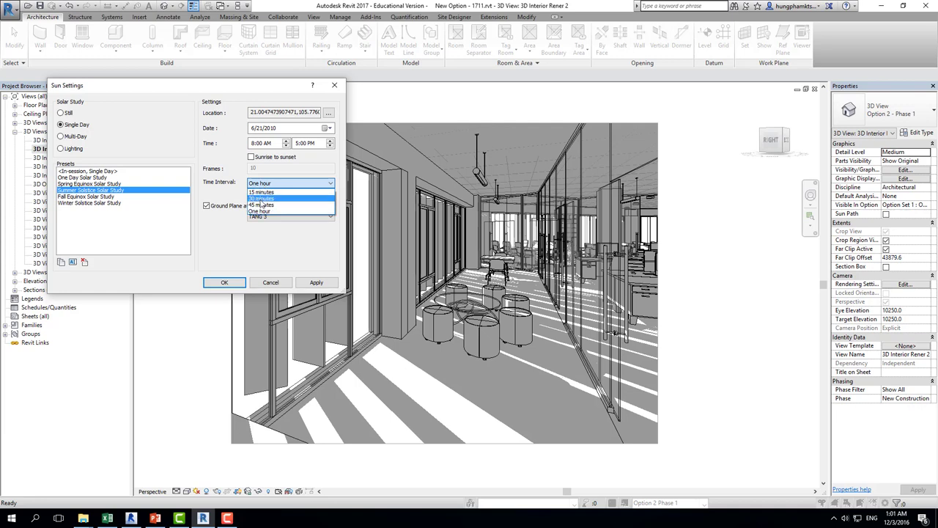
left_click(261, 199)
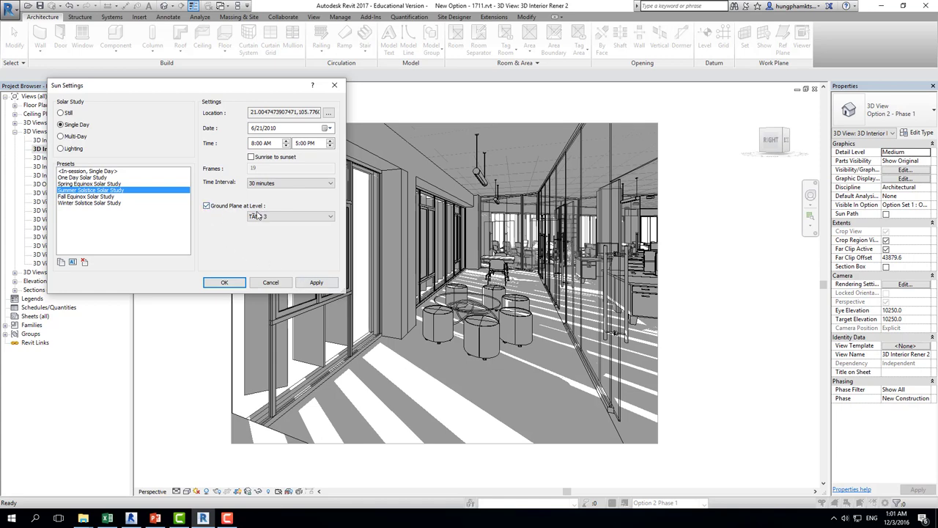
left_click(315, 284)
left_click(230, 284)
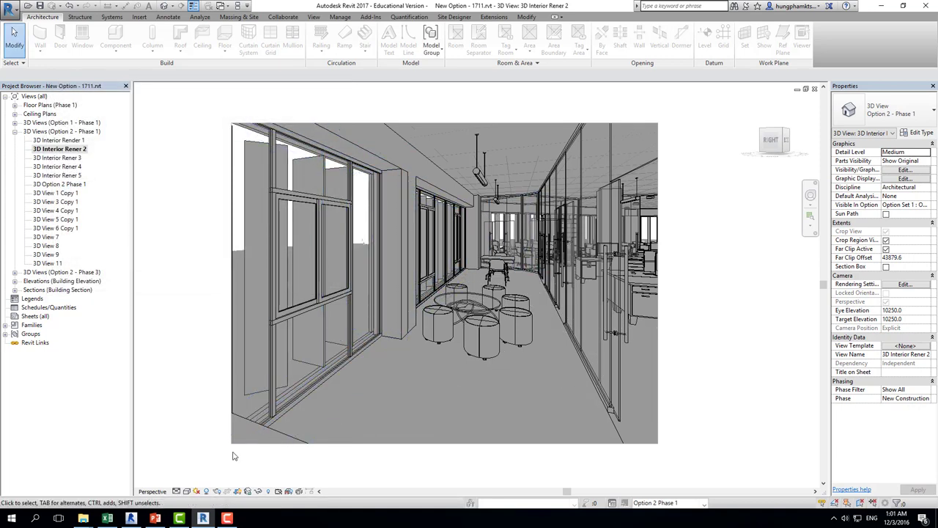
- Preview the Summer Solstice solar study and play its shadow animation twice
left_click(197, 491)
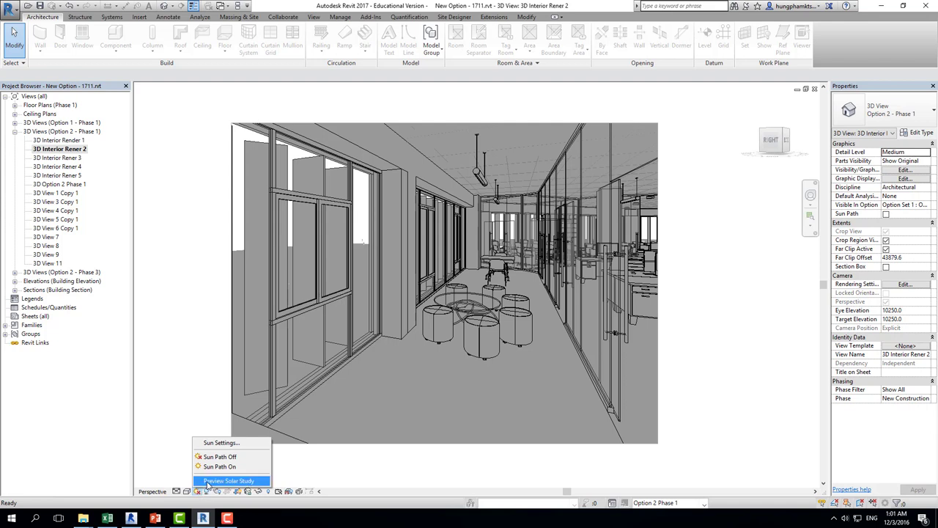
left_click(207, 481)
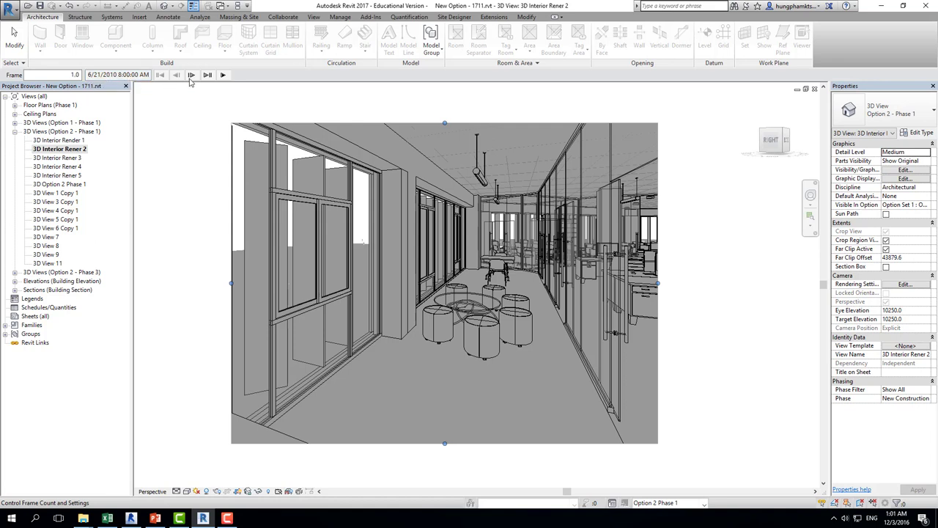
left_click(223, 76)
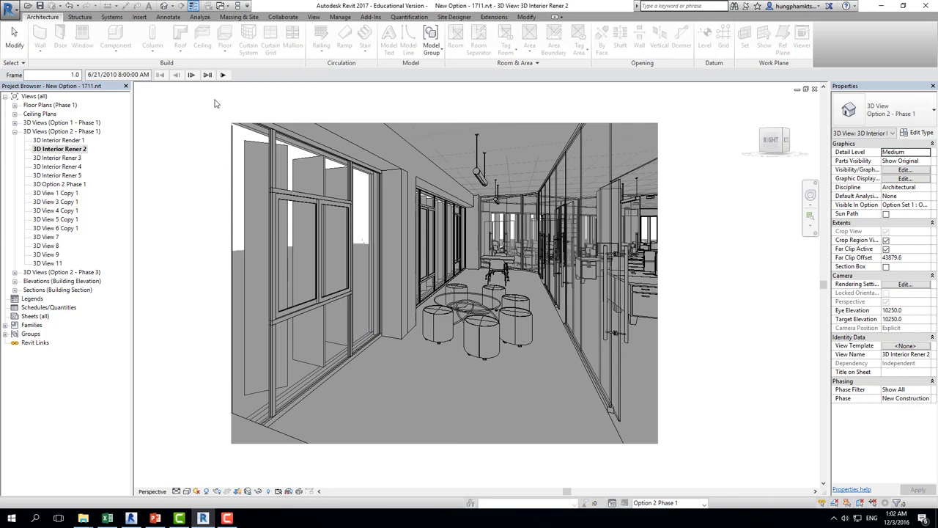
left_click(222, 74)
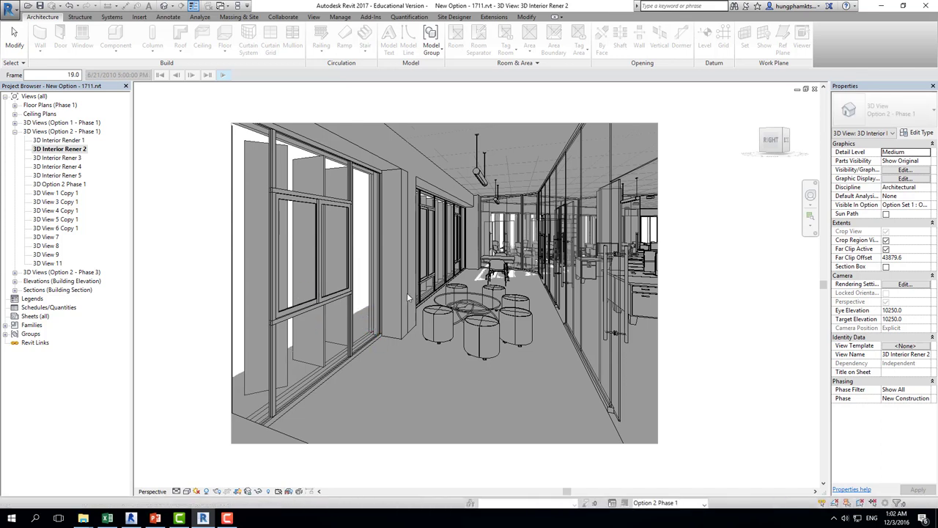
- Switch the sun settings to the Winter Solstice Solar Study preset and play its shadows
left_click(196, 490)
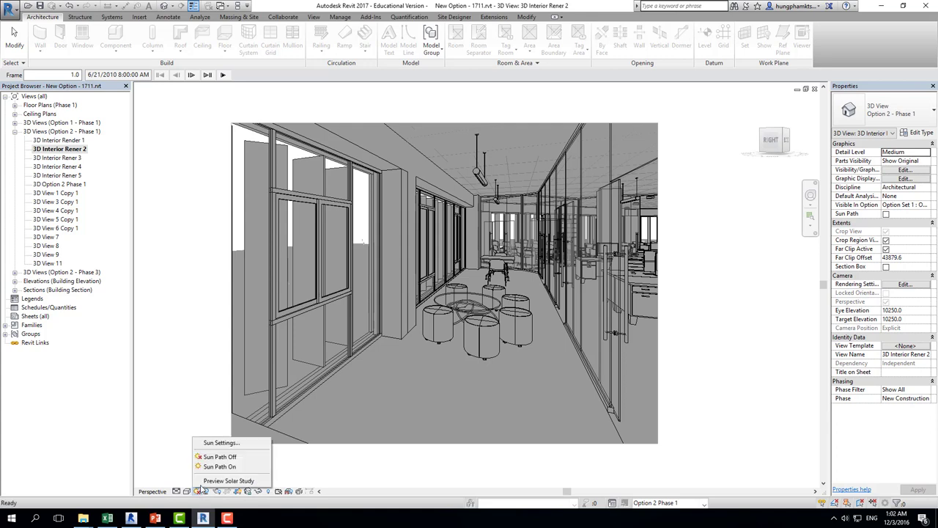
left_click(220, 442)
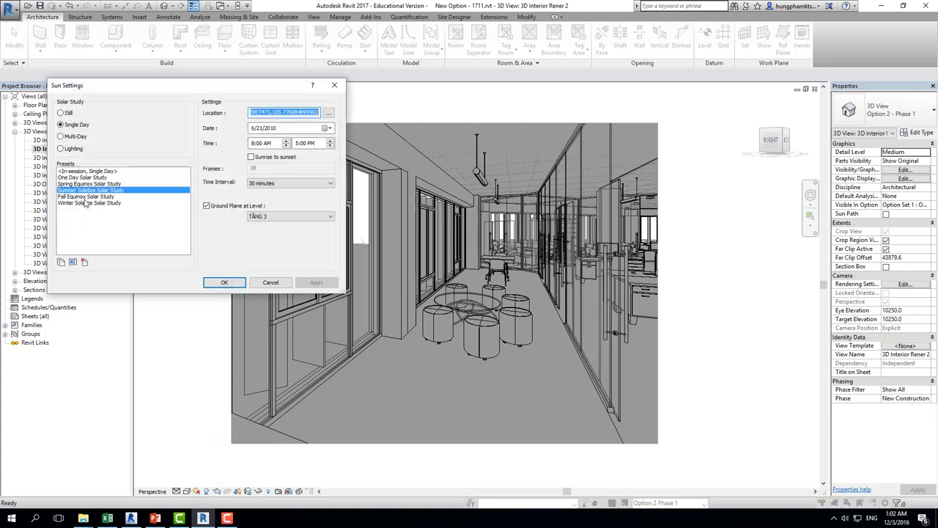
left_click(85, 203)
left_click(225, 282)
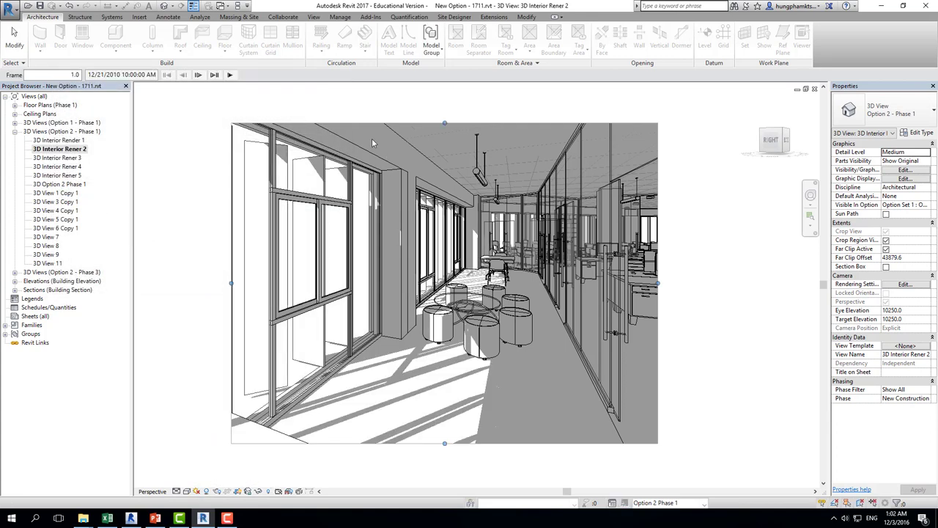
left_click(230, 74)
- Change the winter study's start time to 8:00 AM and replay the animation
left_click(196, 490)
left_click(215, 442)
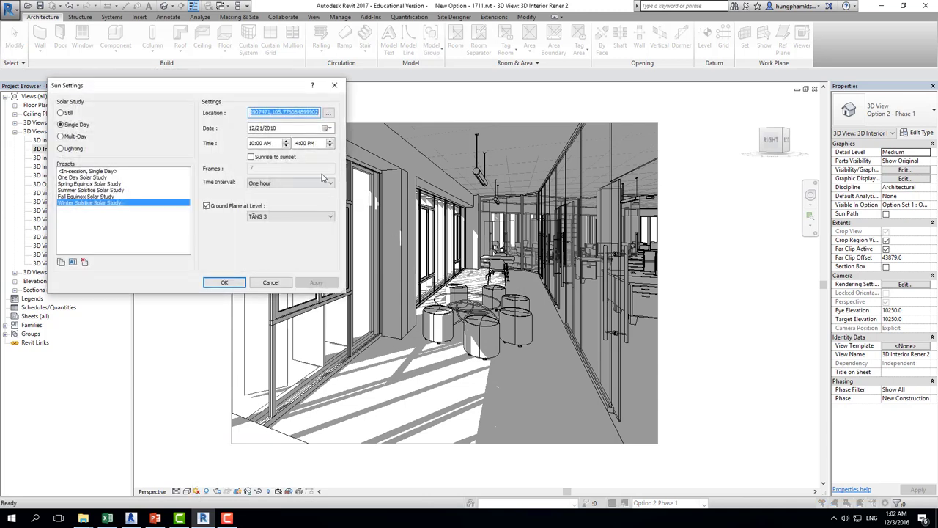
left_click(250, 145)
type("8")
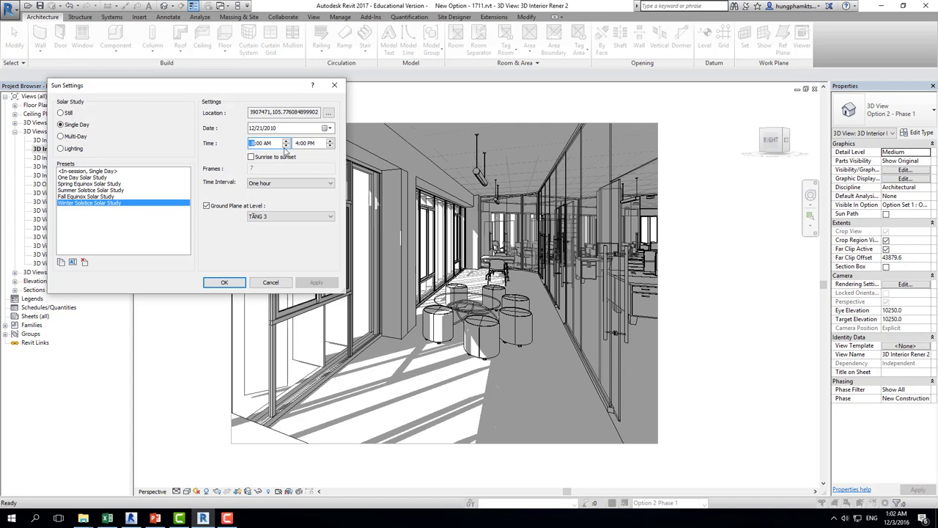
left_click(295, 145)
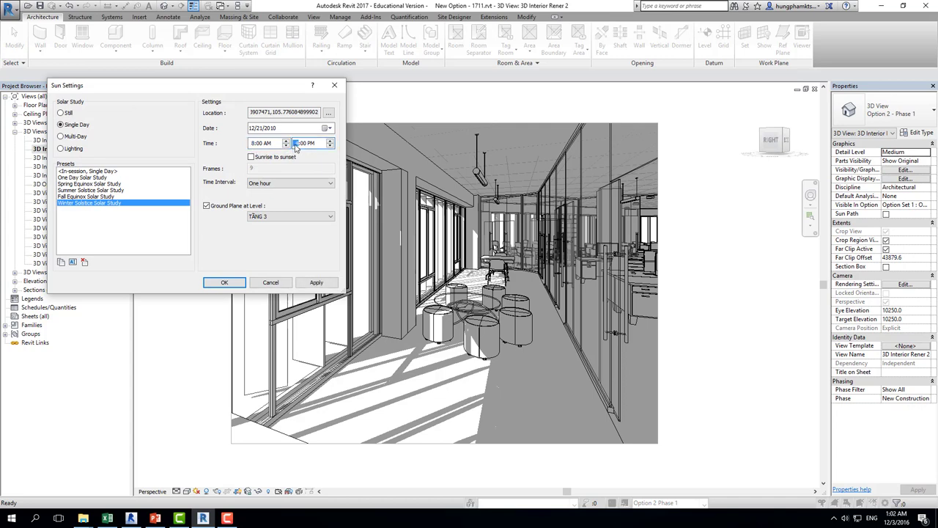
left_click(220, 283)
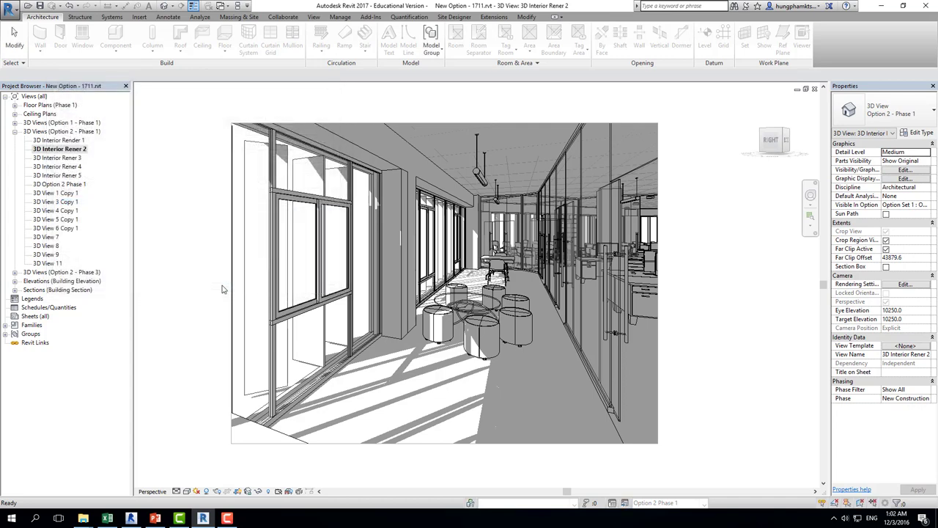
left_click(225, 75)
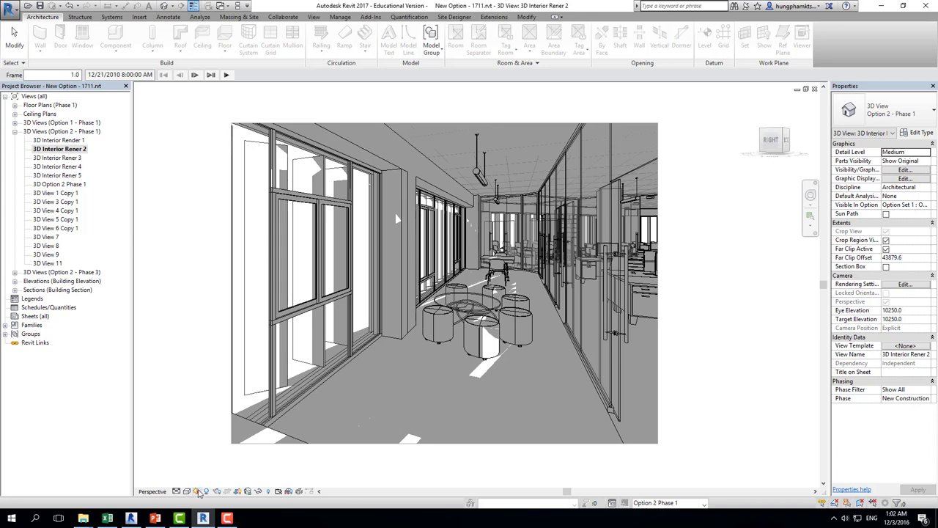
- Jump to the 5:00 PM last frame, then step the solar study back six frames
left_click(209, 76)
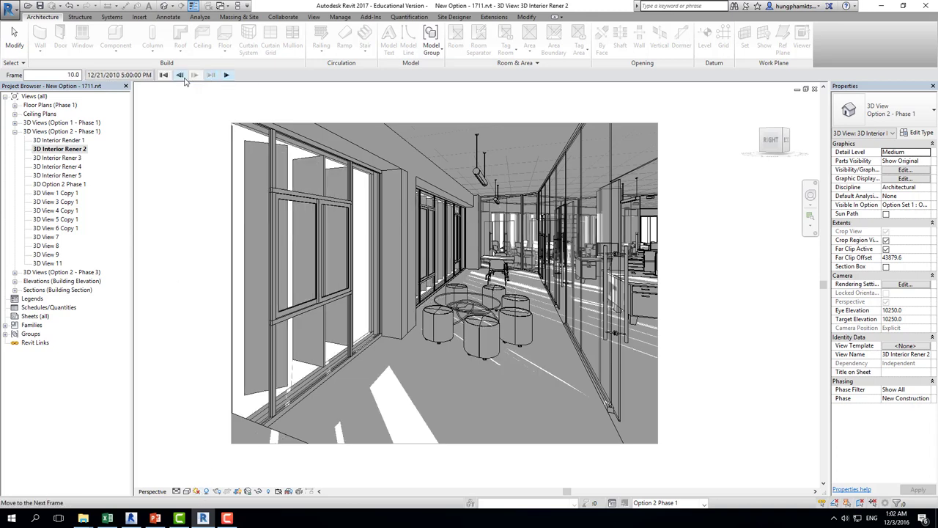
left_click(180, 75)
left_click(179, 75)
left_click(180, 75)
left_click(180, 75)
left_click(179, 76)
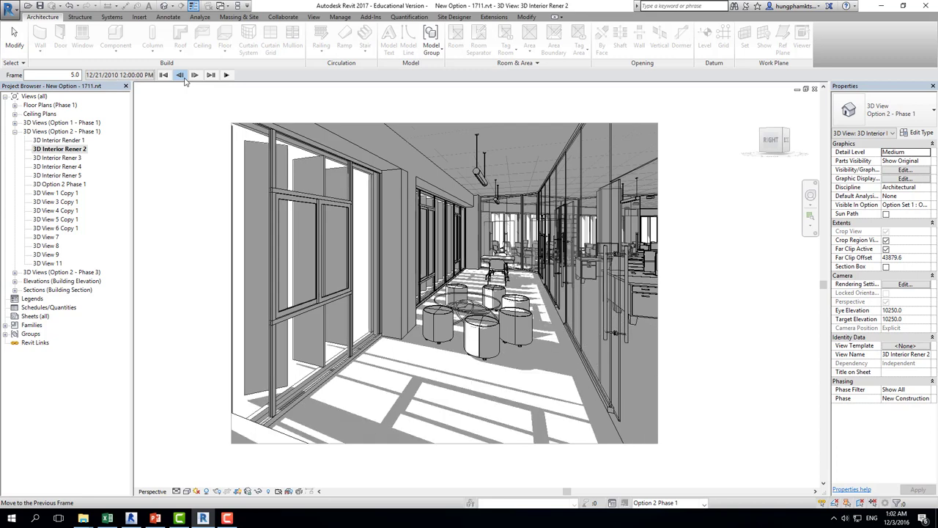
left_click(179, 76)
left_click(180, 75)
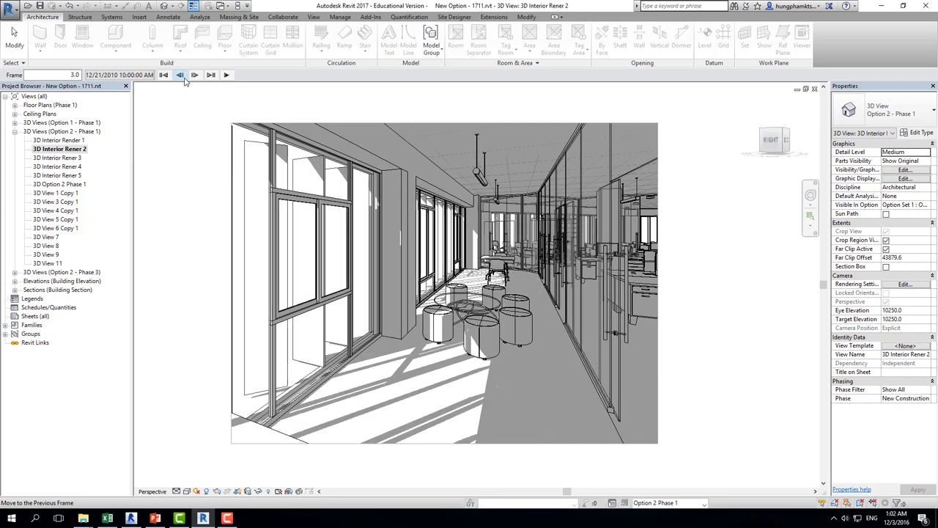
- Change the time interval to 30 minutes and play the solar study animation
left_click(196, 491)
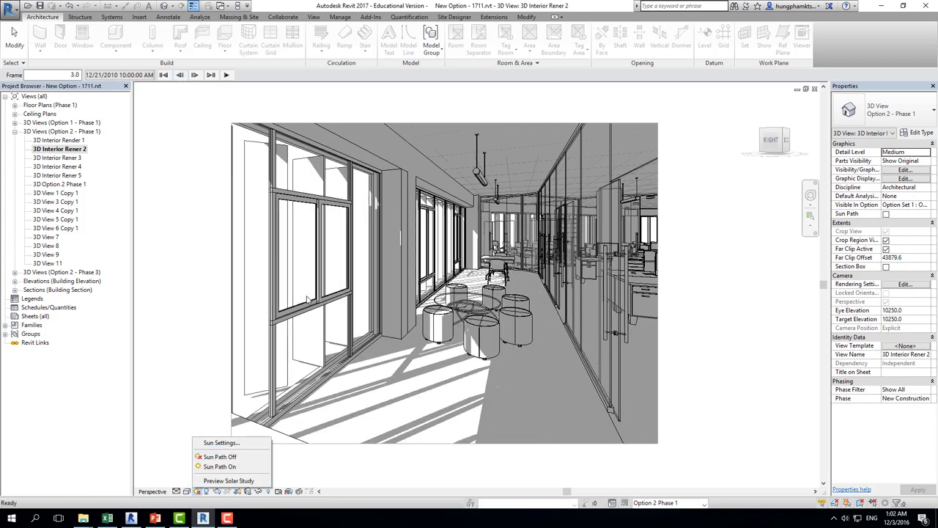
left_click(227, 442)
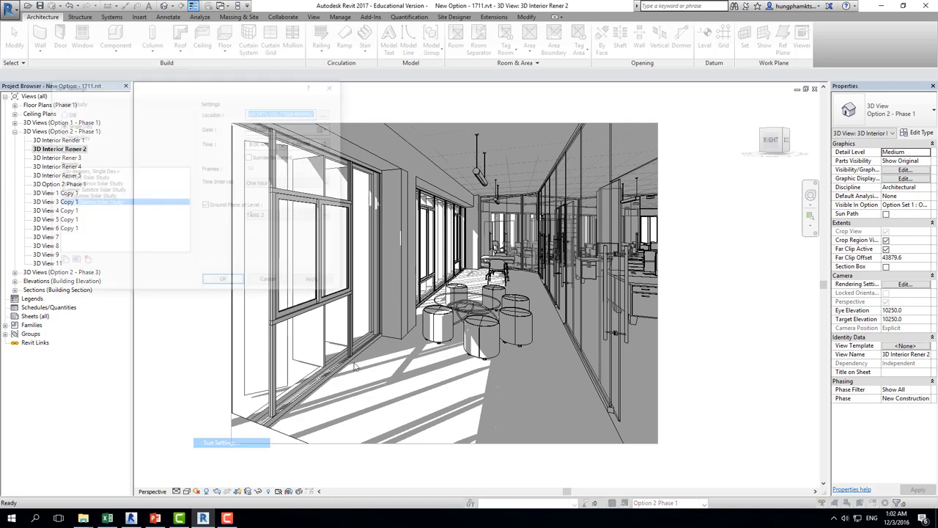
left_click(271, 184)
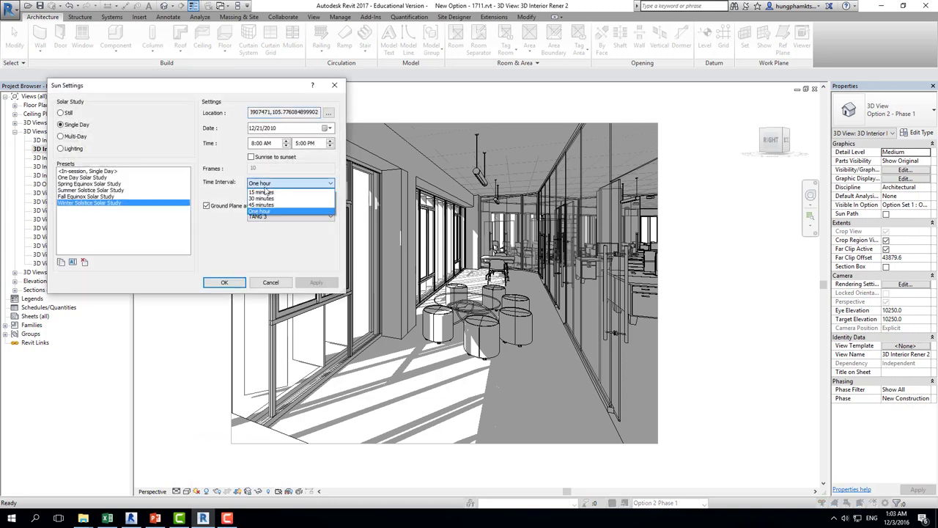
left_click(267, 199)
left_click(242, 283)
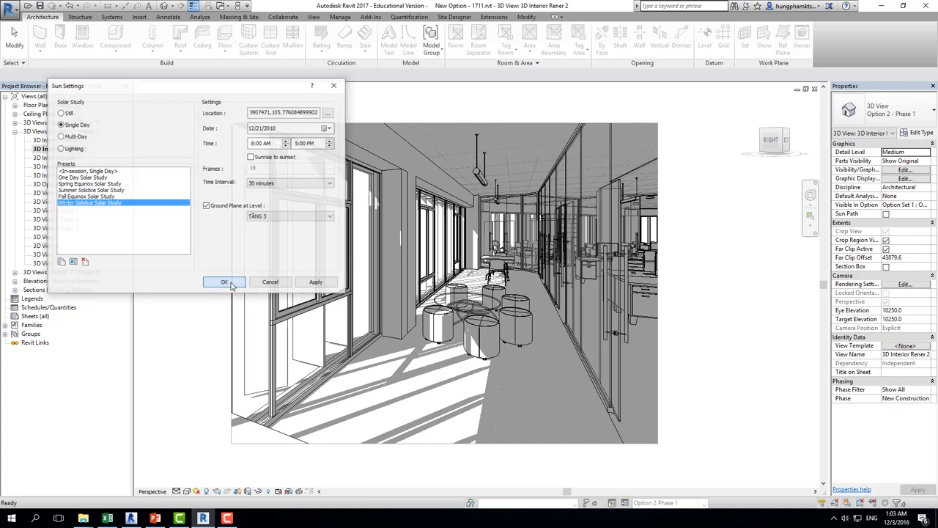
left_click(226, 75)
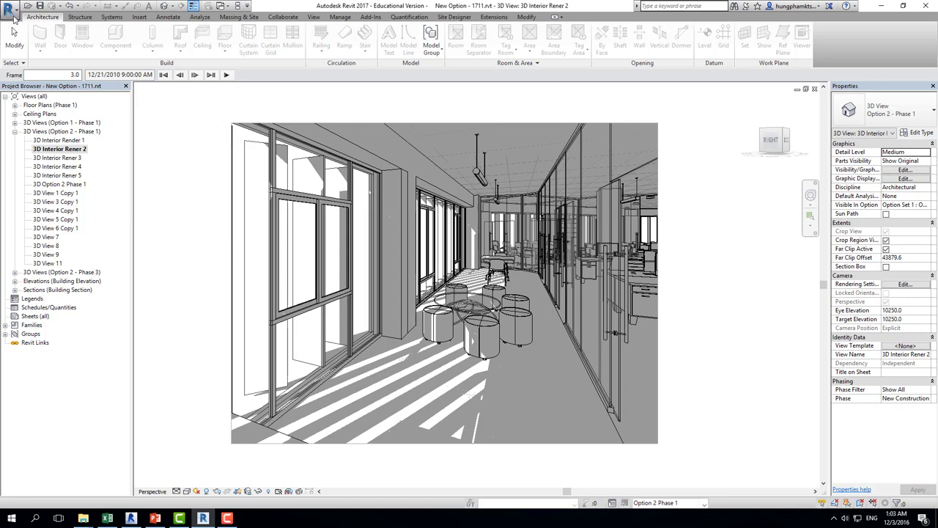
- Export the solar study as images at 1 frame/sec, Hidden Line, with time and date stamp
left_click(12, 10)
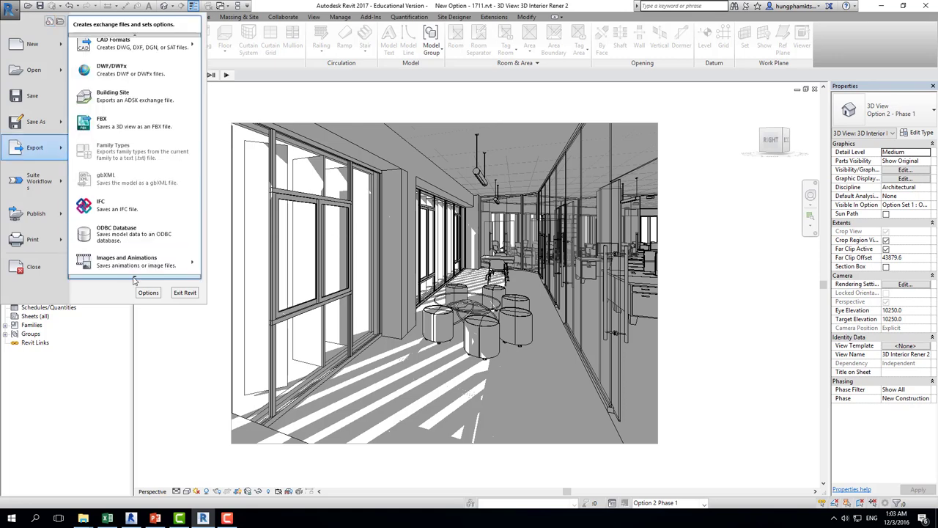
scroll(147, 262, "down", 1)
mouse_move(136, 260)
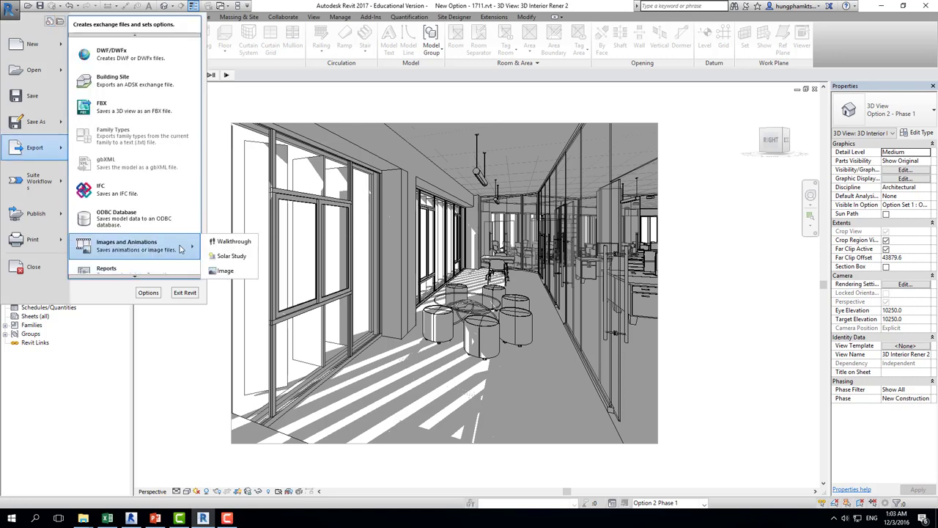
left_click(217, 256)
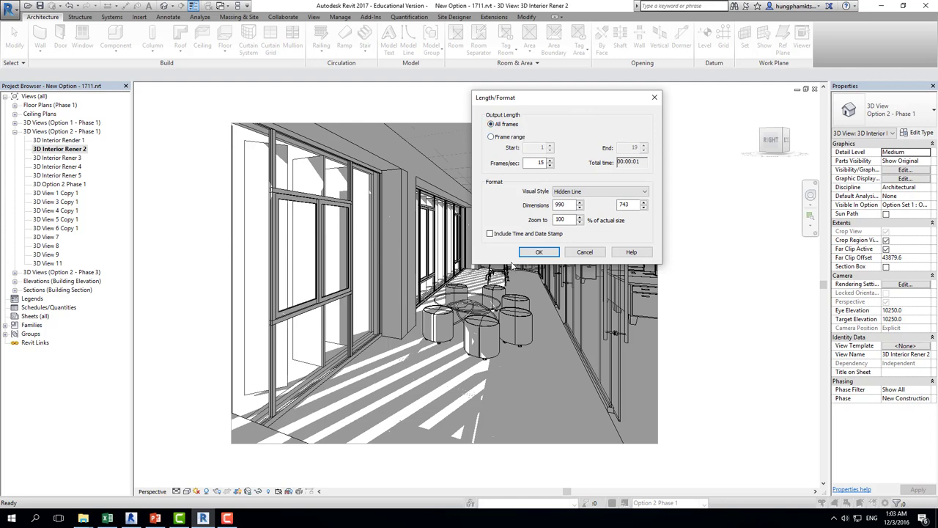
left_click_drag(523, 162, 545, 163)
type("0")
left_click(583, 191)
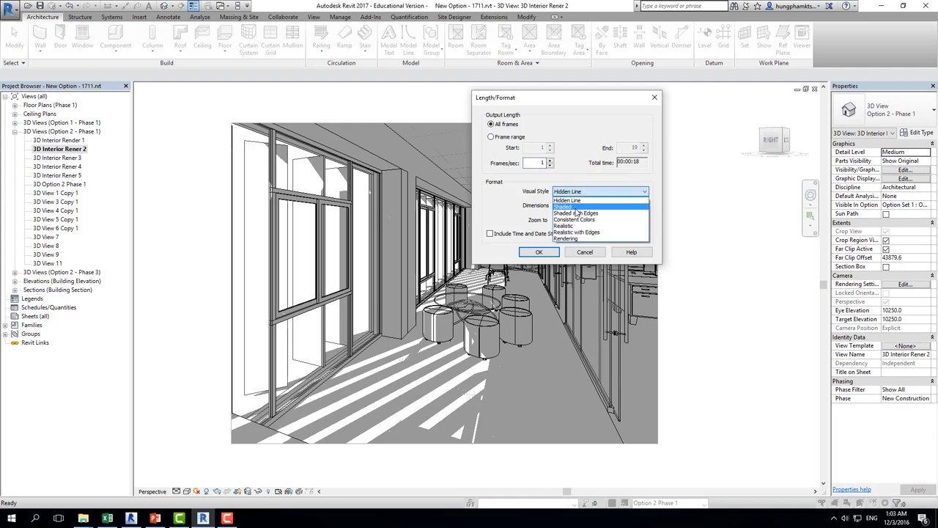
left_click(566, 201)
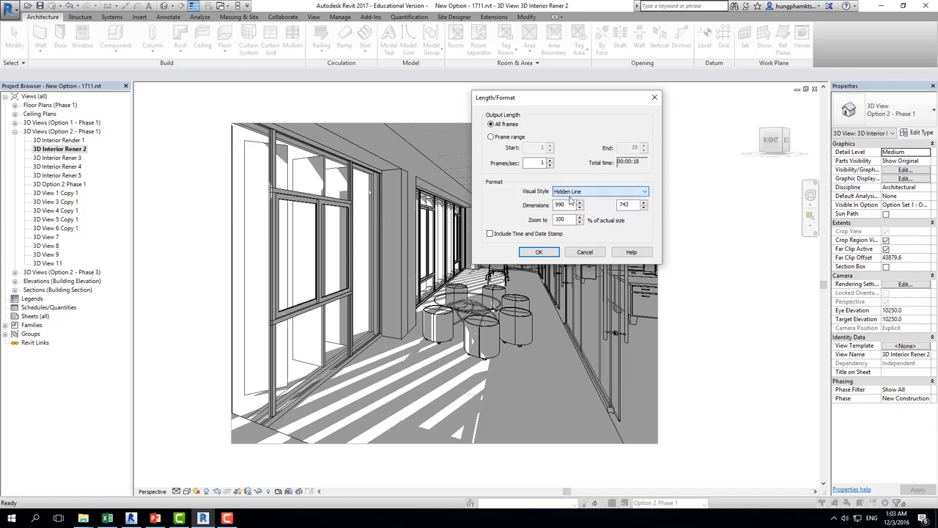
left_click(636, 206)
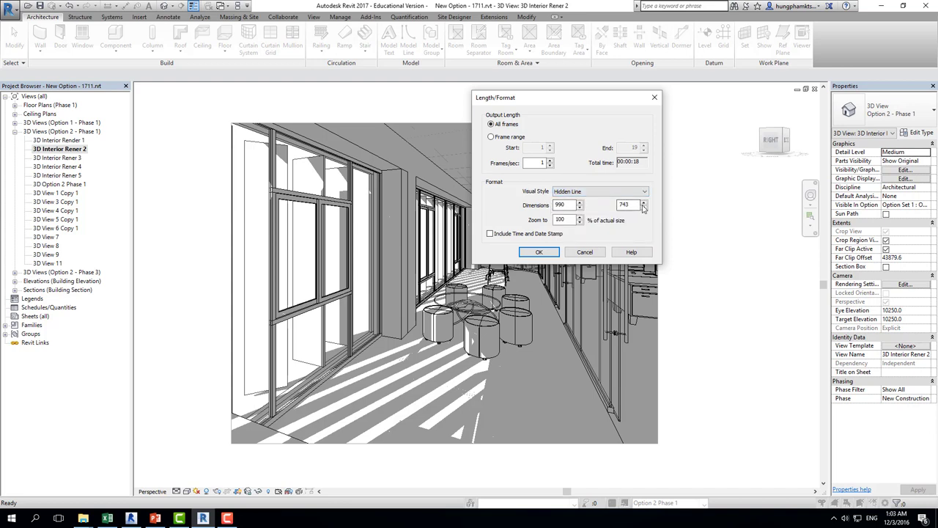
left_click(490, 234)
left_click(539, 252)
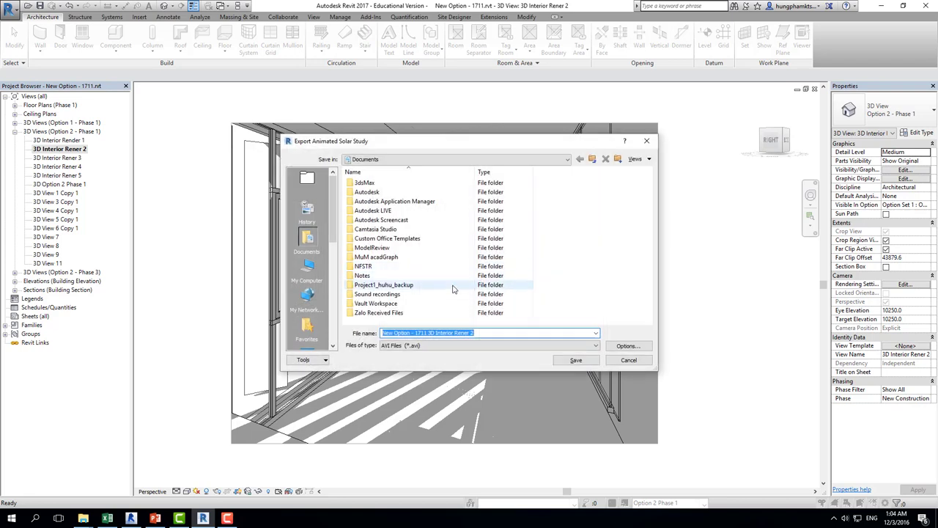
- Save the solar study as an uncompressed AVI file on the Desktop
left_click(306, 343)
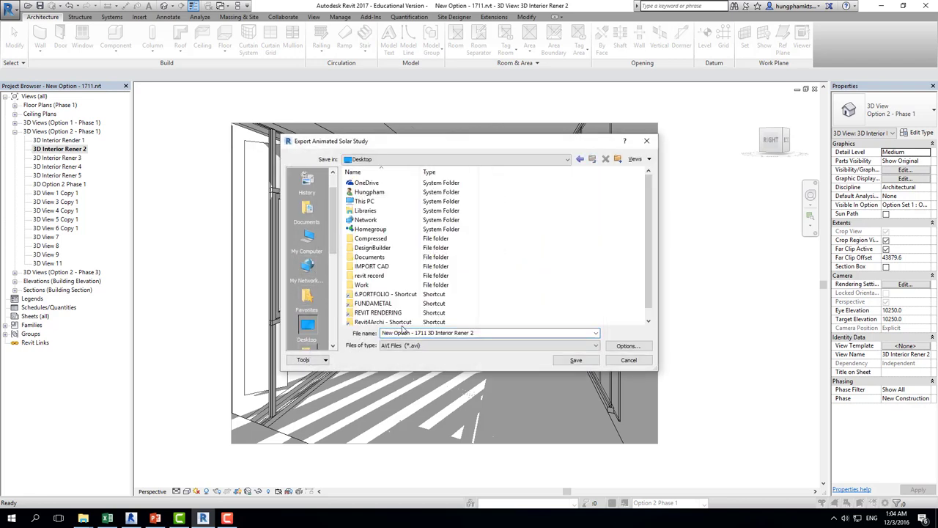
scroll(454, 317, "down", 1)
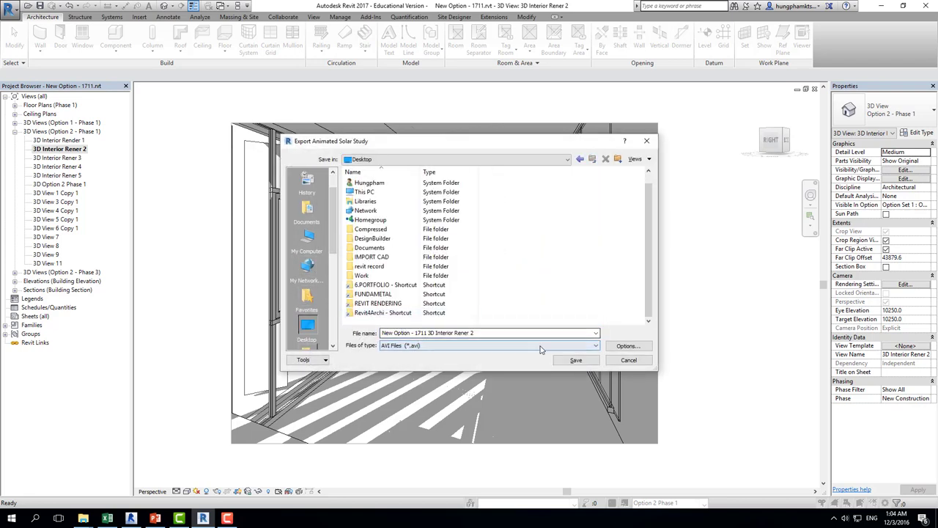
left_click(483, 349)
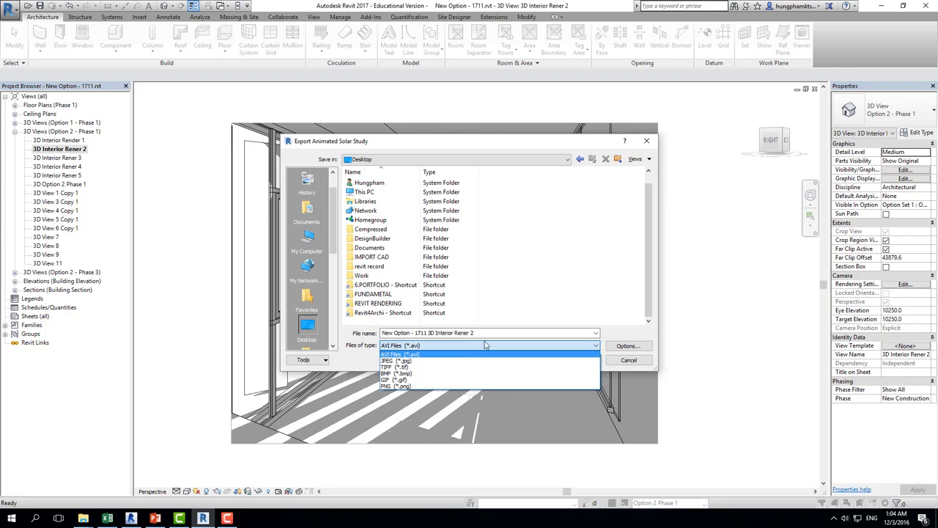
left_click(522, 314)
left_click_drag(475, 147, 591, 154)
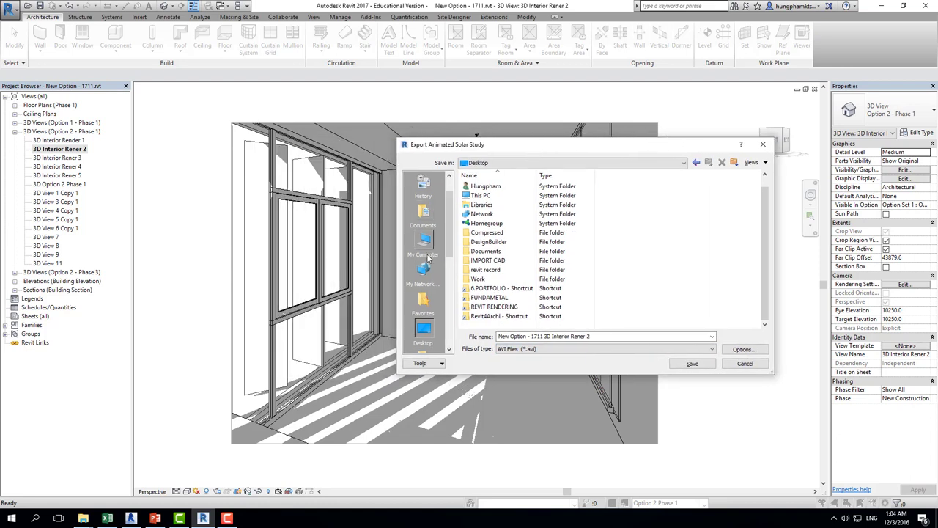
left_click(692, 363)
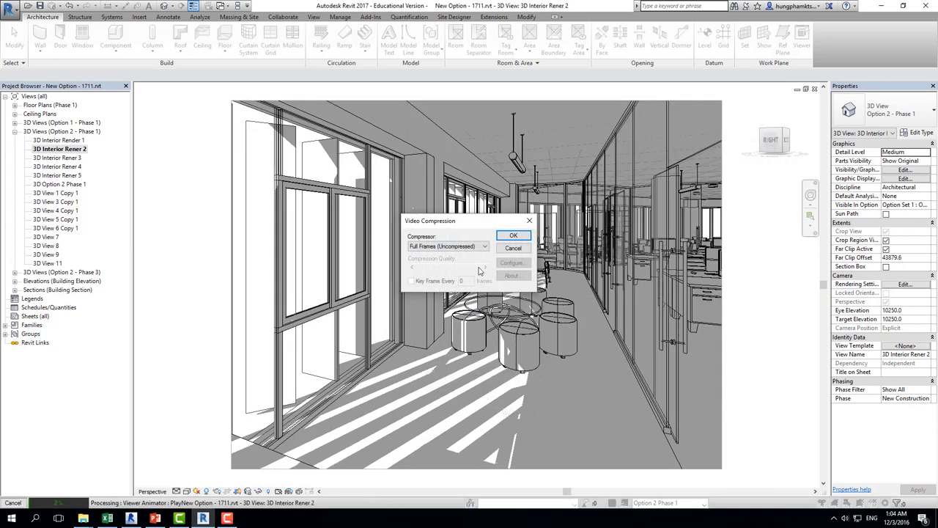
left_click(512, 236)
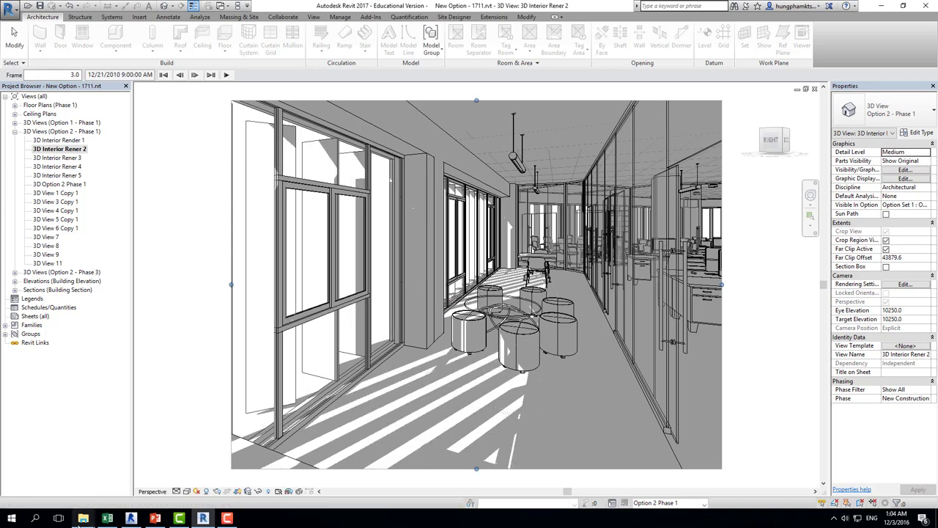
- Find the exported AVI in the Desktop folder and open it in the media player
mouse_move(82, 518)
left_click(145, 457)
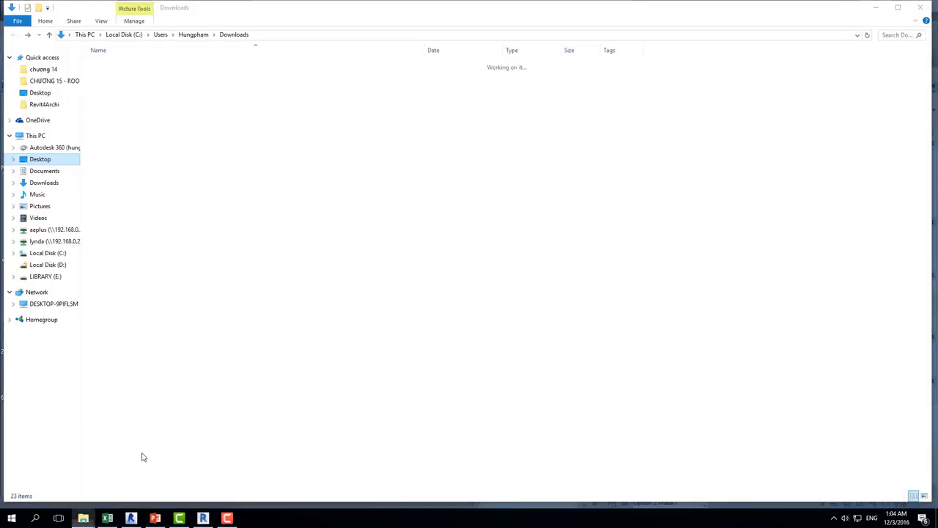
left_click(188, 292)
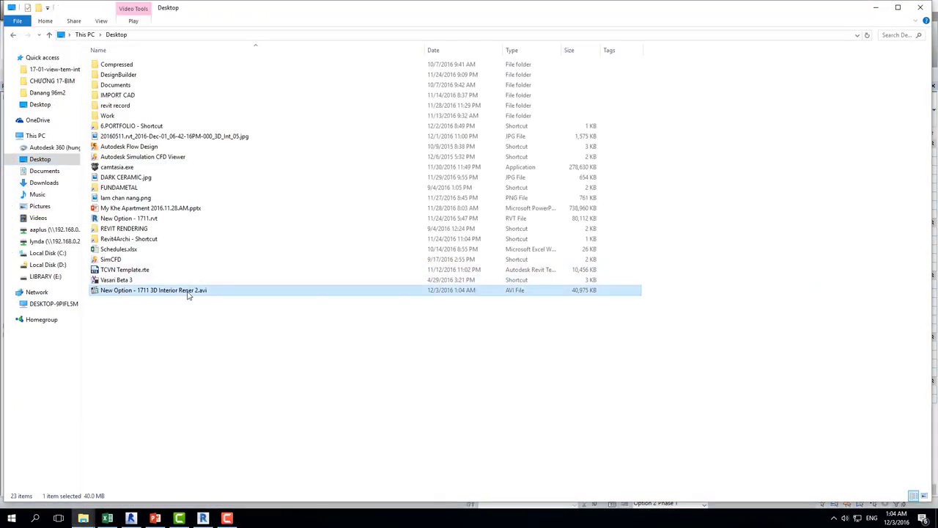
double_click(187, 292)
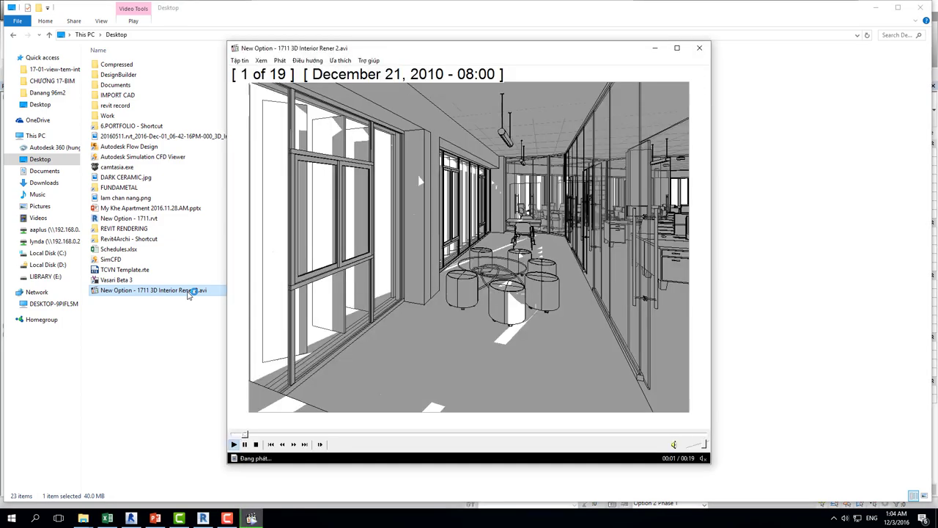
- Pause and then resume the solar study video in Windows Media Player
left_click(588, 80)
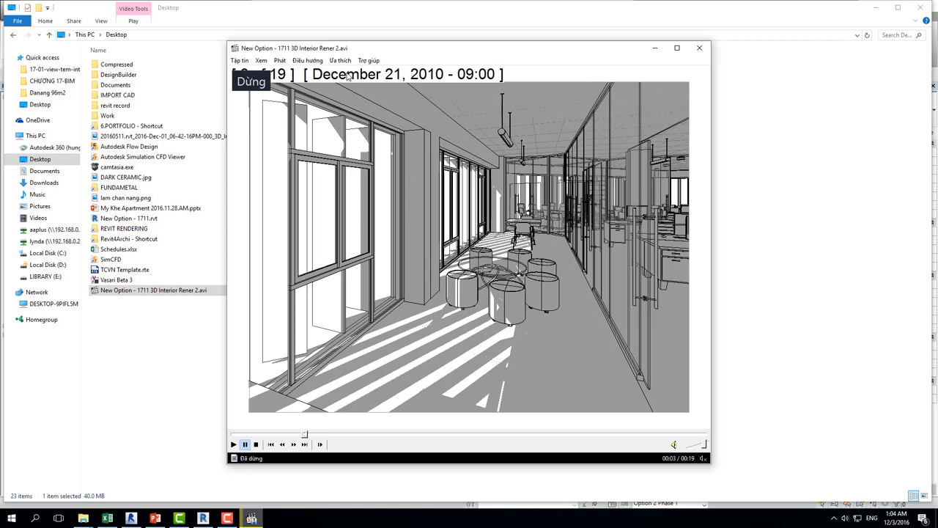
left_click(233, 444)
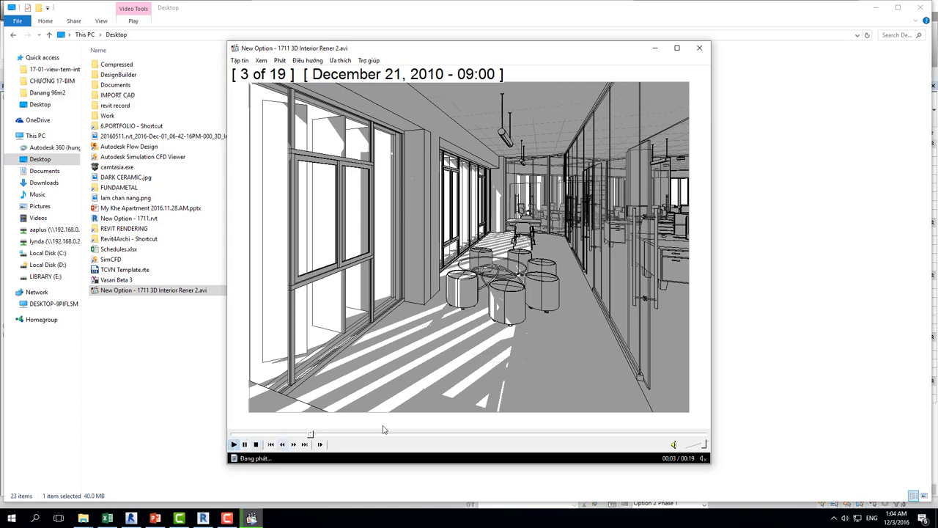